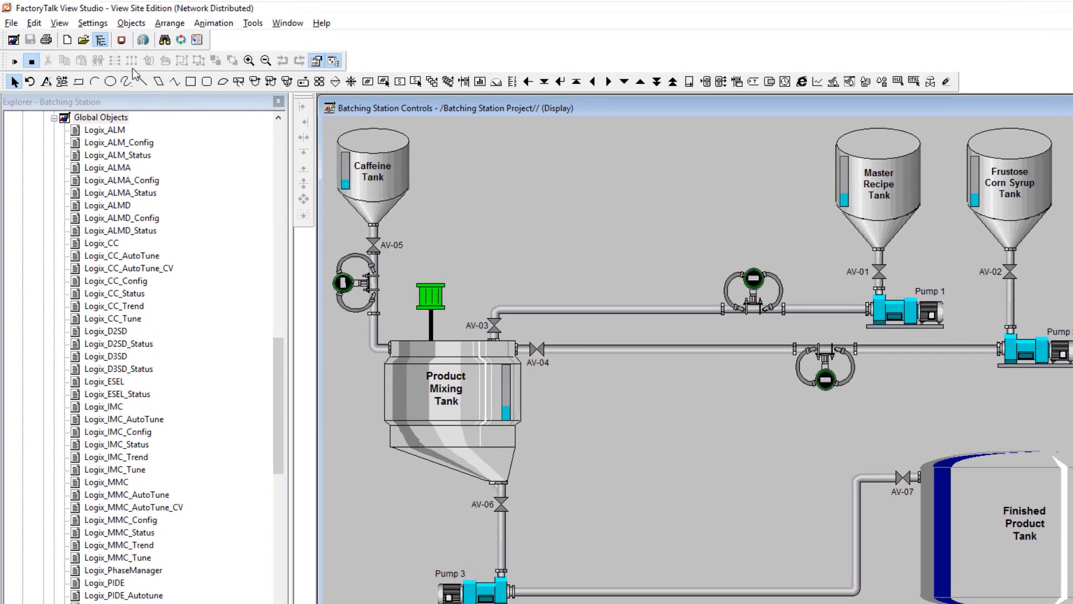
Open the Objects menu on the Batching Station Controls display.
click(131, 23)
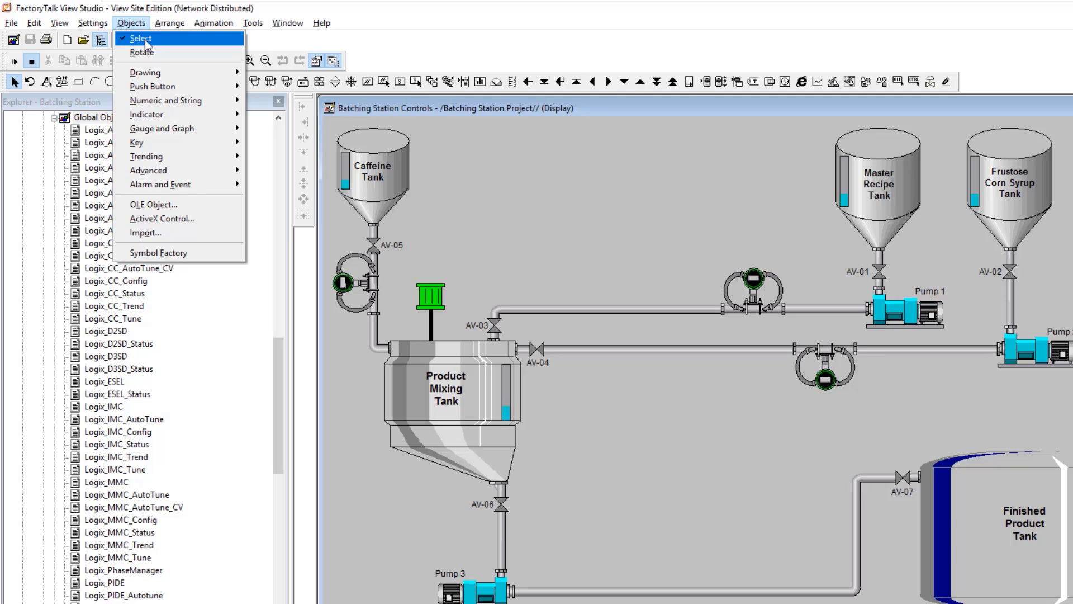
Draw a panel to the right of the Product Mixing Tank.
mouse_move(183, 76)
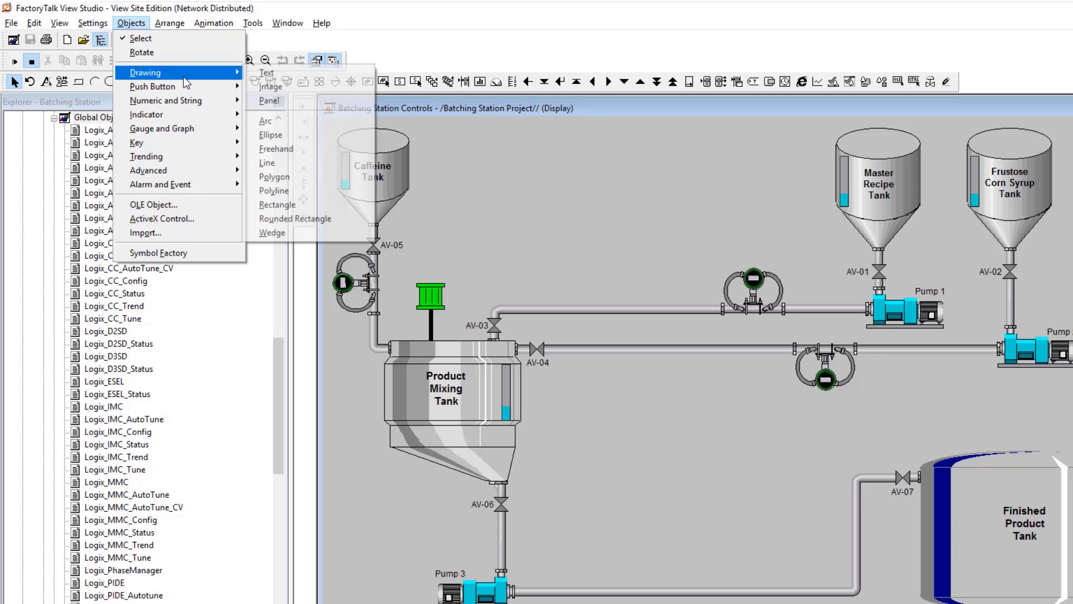
click(270, 101)
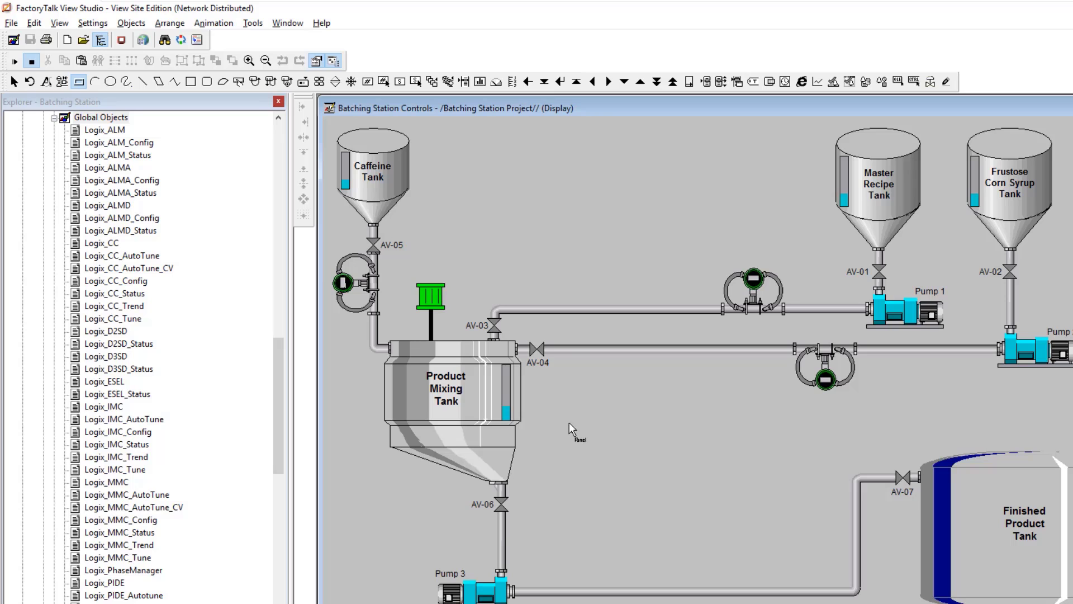
drag(569, 465, 654, 470)
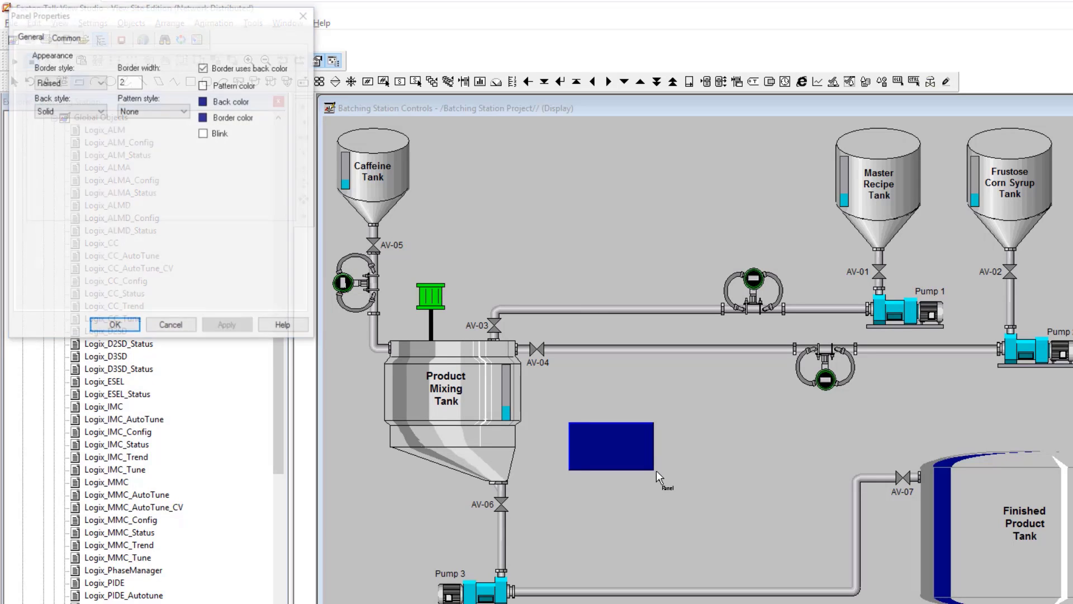
Make the panel's background and separate border colour white.
click(203, 104)
click(204, 115)
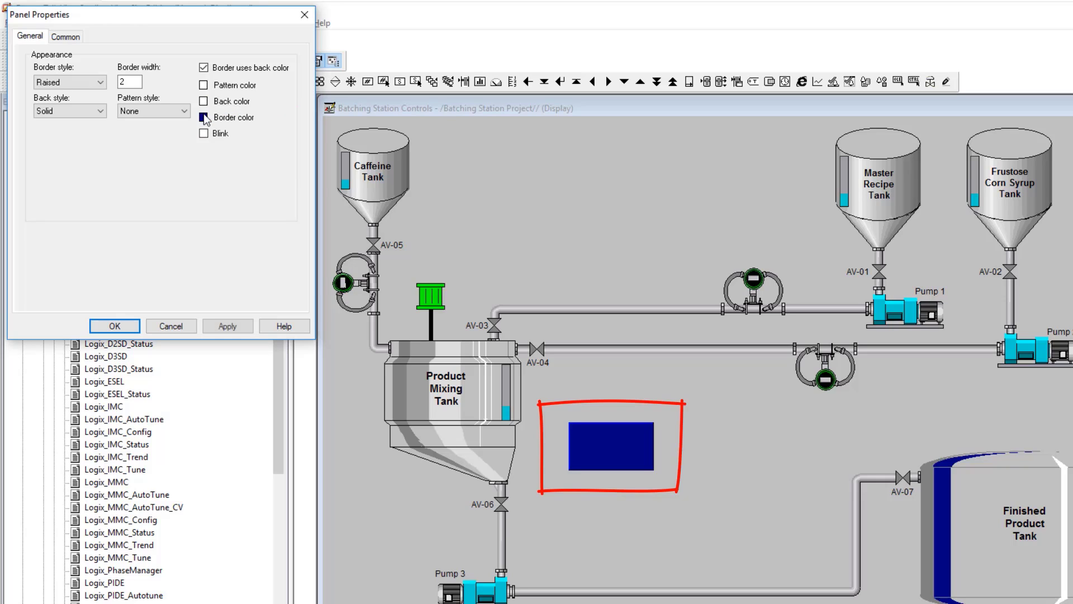
click(204, 104)
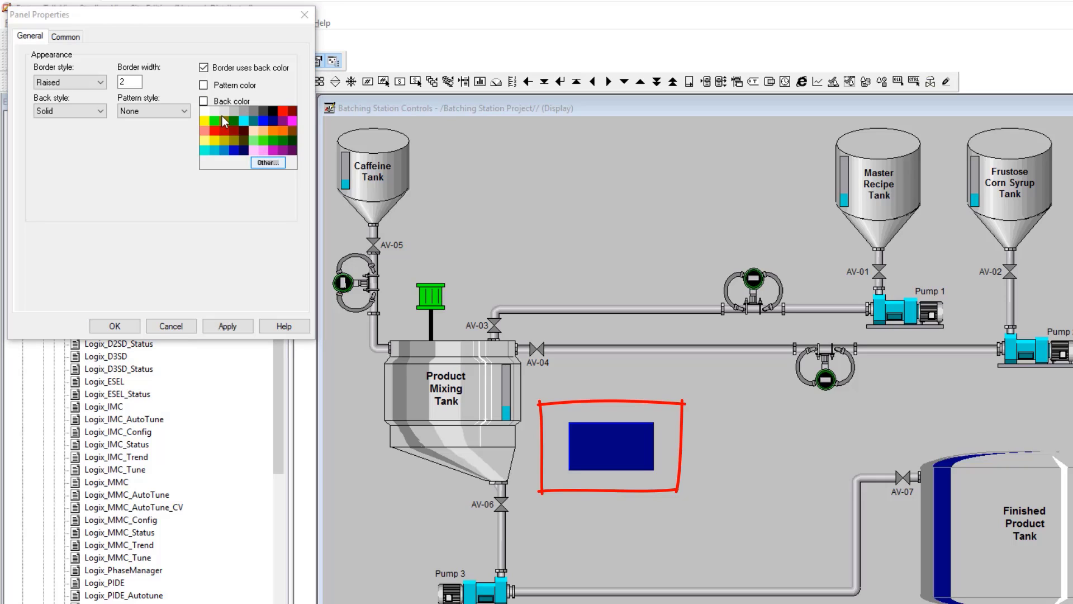
click(213, 112)
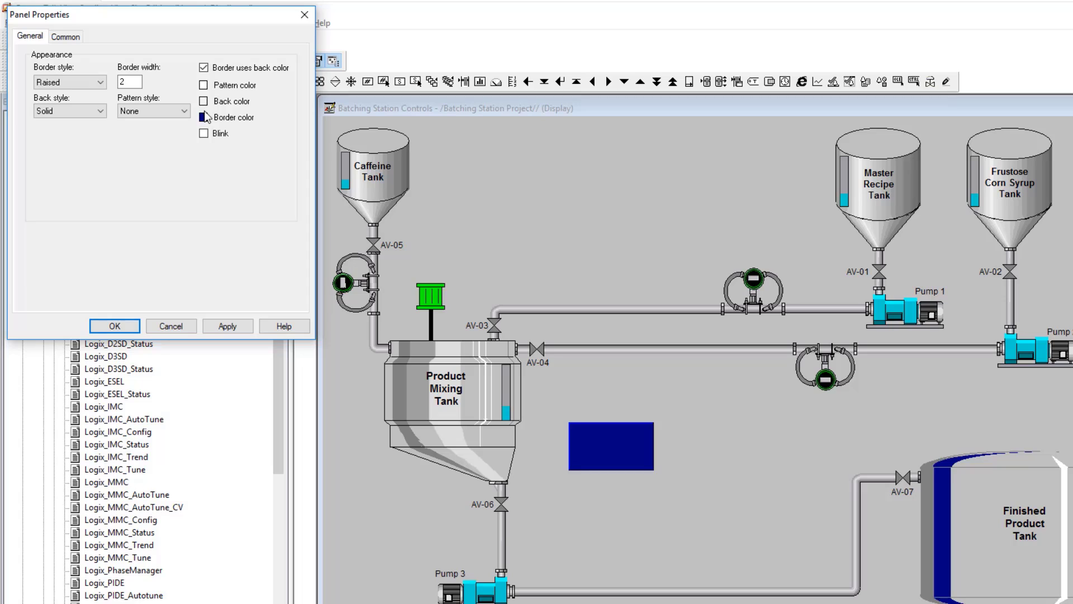
click(204, 116)
click(202, 157)
click(234, 325)
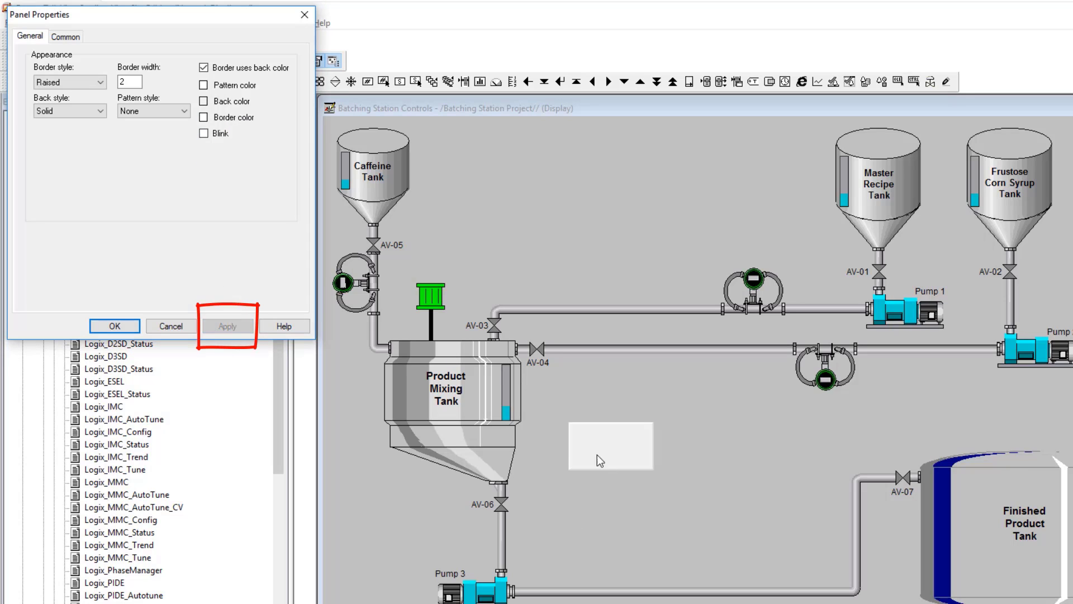
click(203, 68)
click(229, 327)
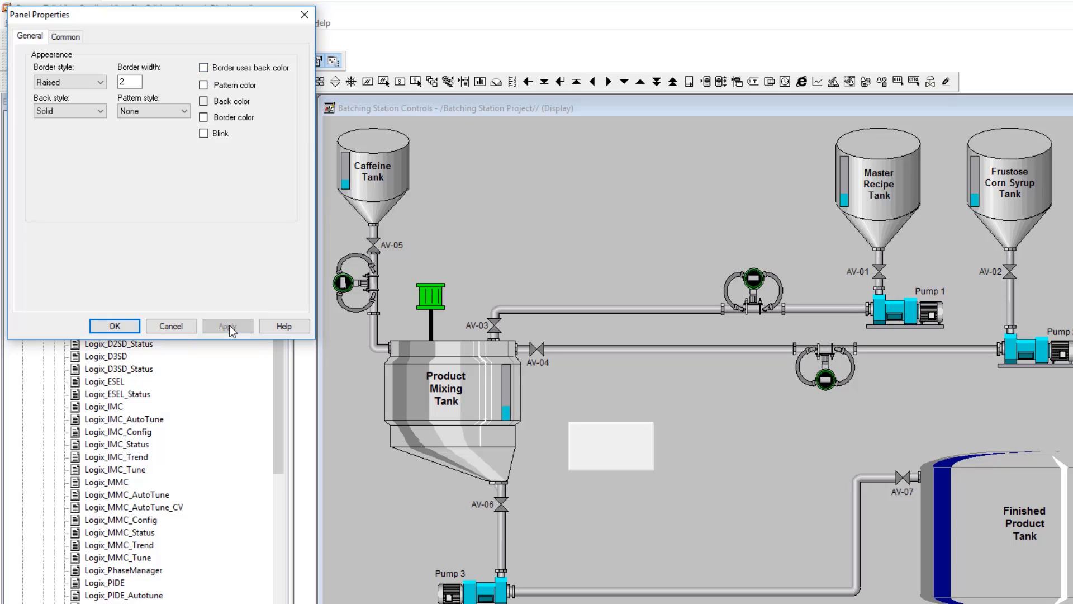
Give the panel a RaisedInset border with a width of 4.
double_click(131, 83)
click(99, 83)
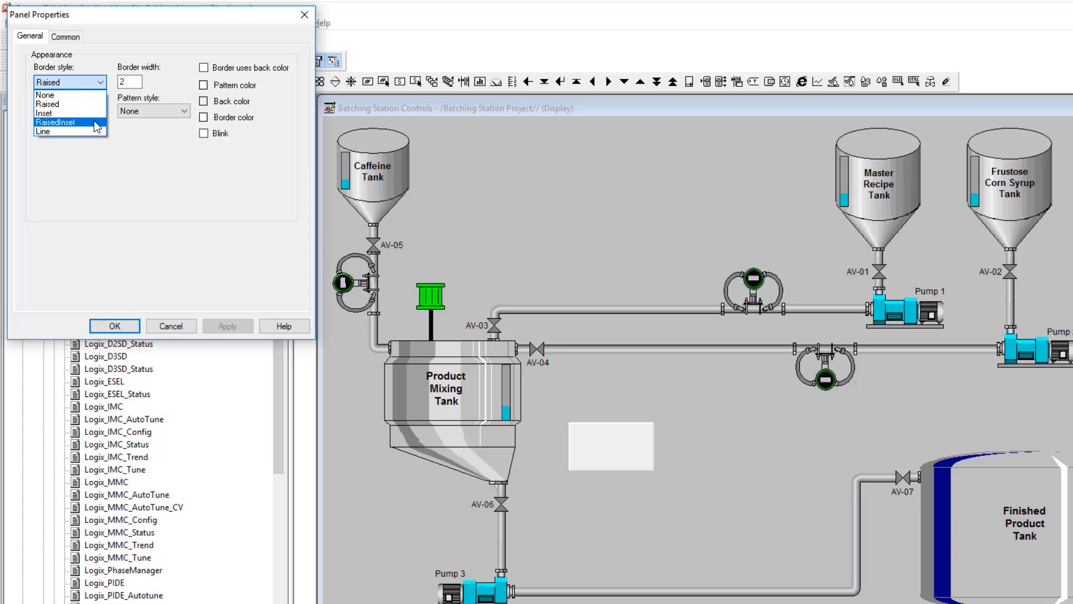
click(94, 121)
click(240, 328)
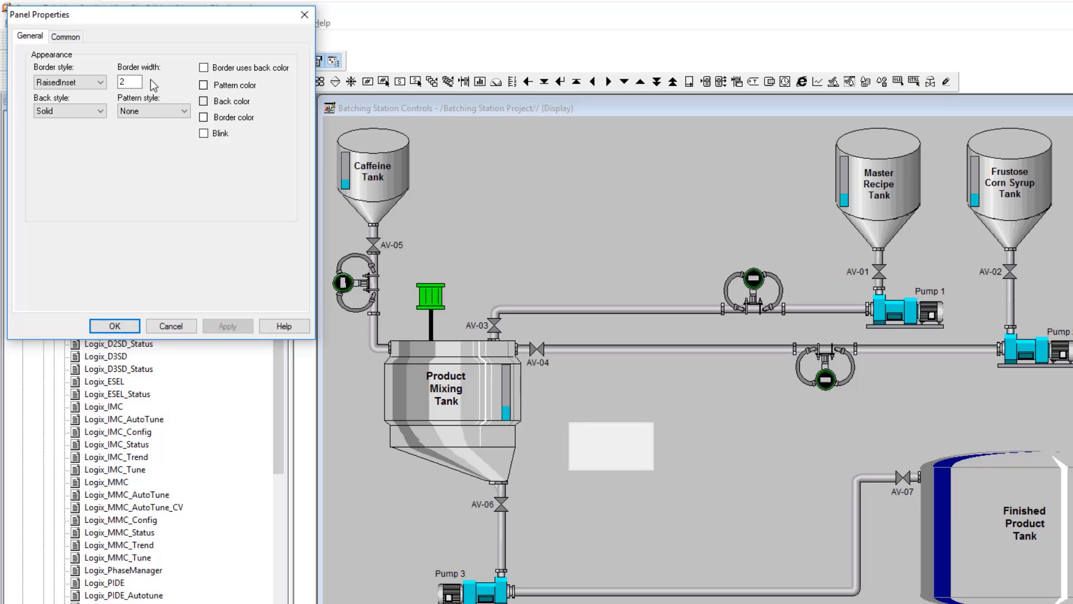
double_click(129, 82)
text(4)
click(237, 330)
Switch the panel to a lighter background colour and confirm the settings.
click(211, 102)
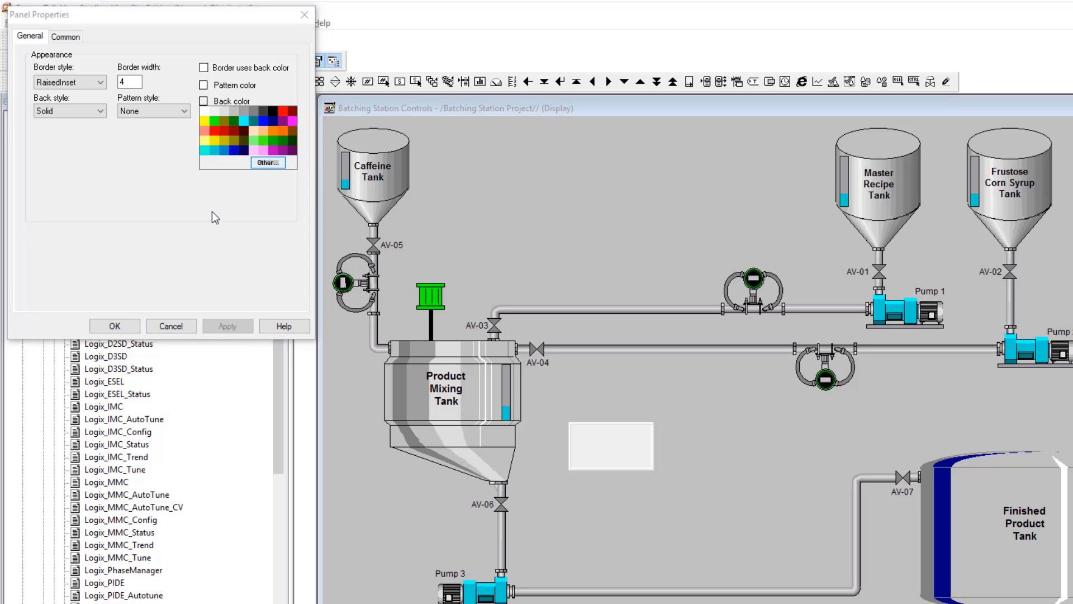
click(203, 113)
click(223, 329)
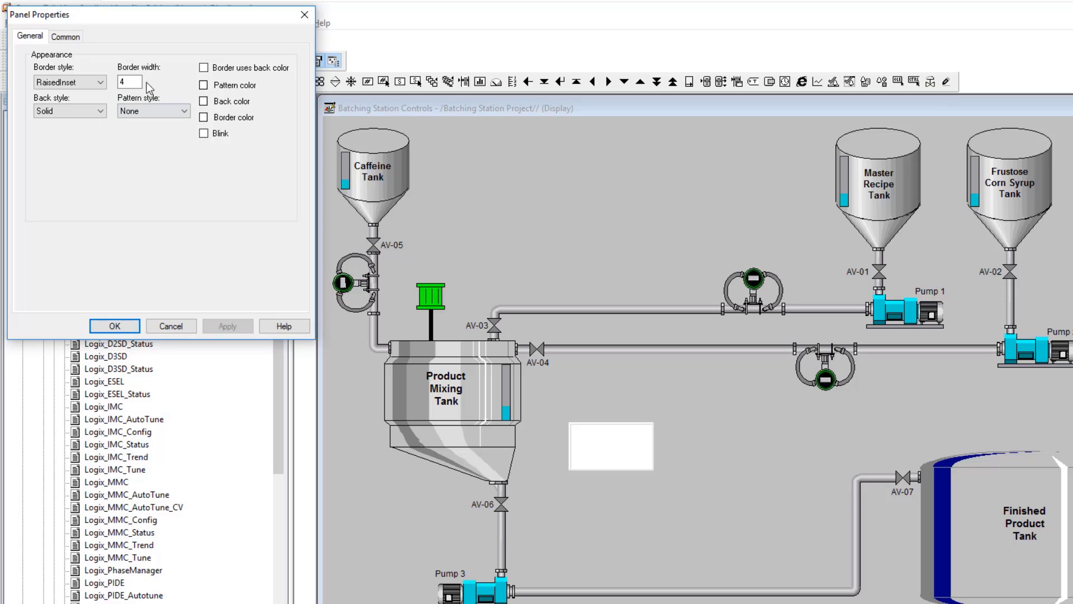
click(115, 326)
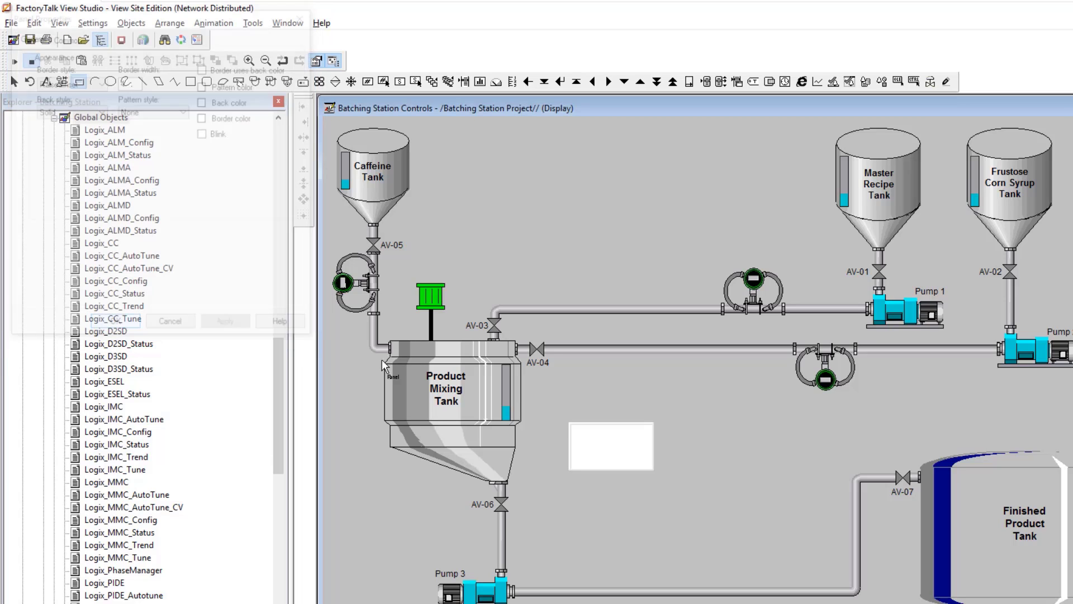
Dismiss the object list and drag the white panel onto the mixing tank's lower front.
click(132, 23)
mouse_move(153, 74)
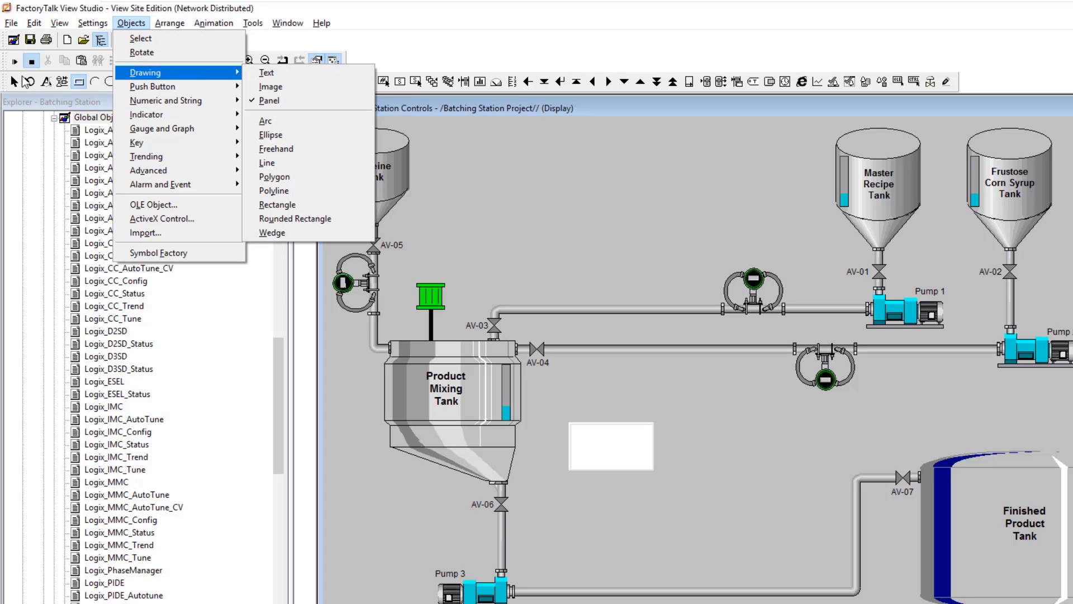
click(15, 83)
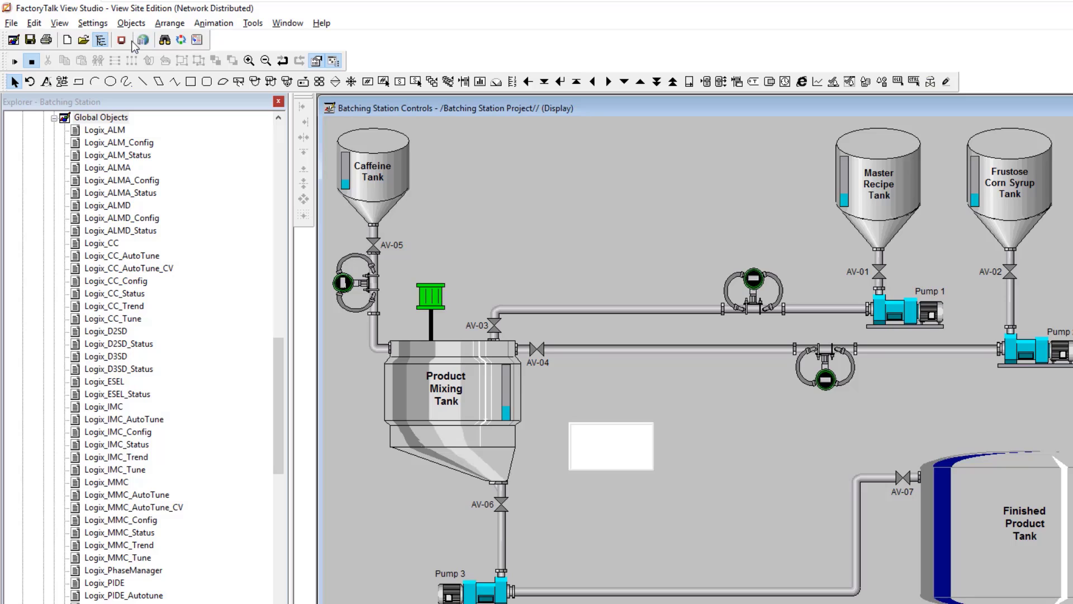
click(648, 460)
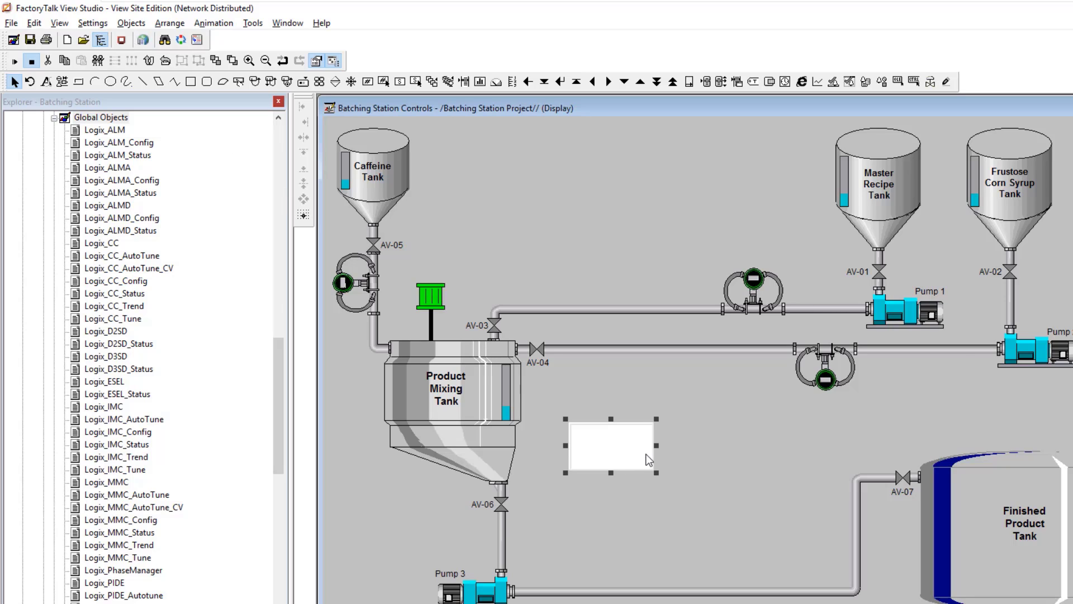
drag(607, 460, 468, 439)
Reopen the moved panel's properties and try the Raised and Inset border styles.
double_click(444, 439)
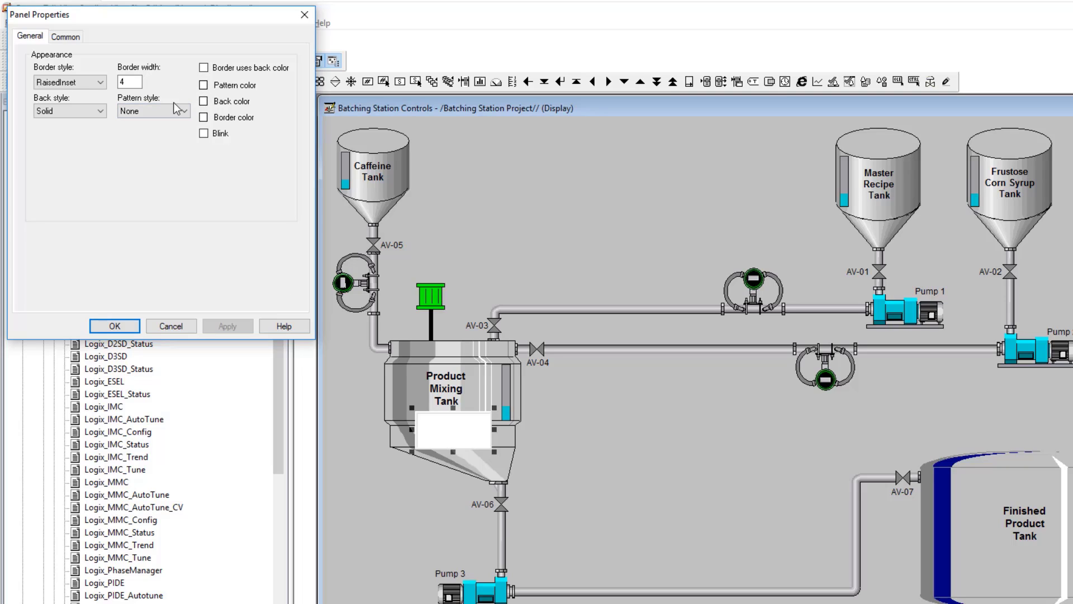
click(92, 83)
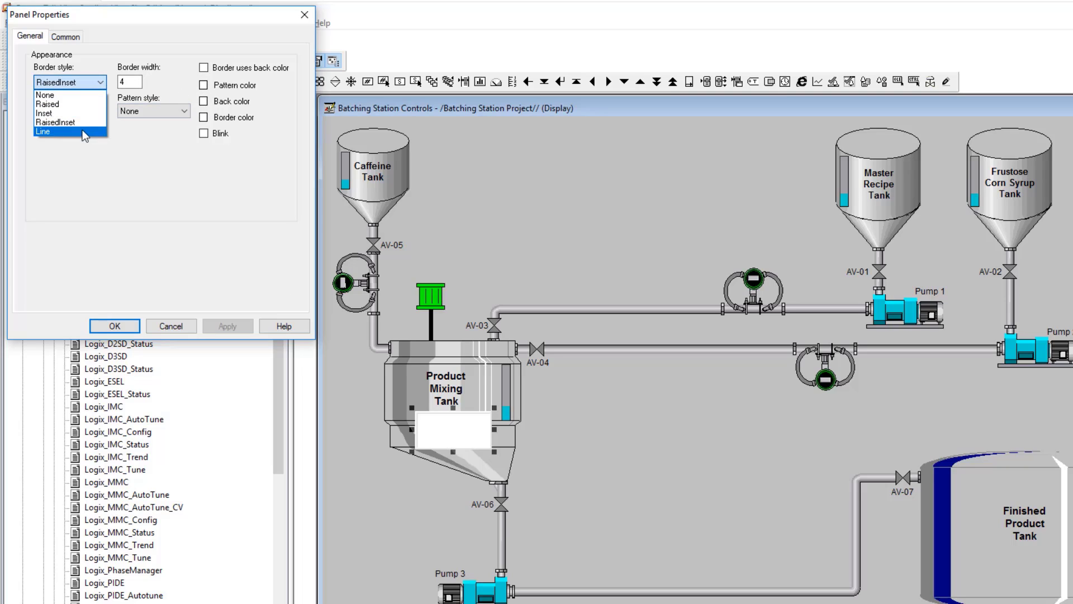
click(78, 104)
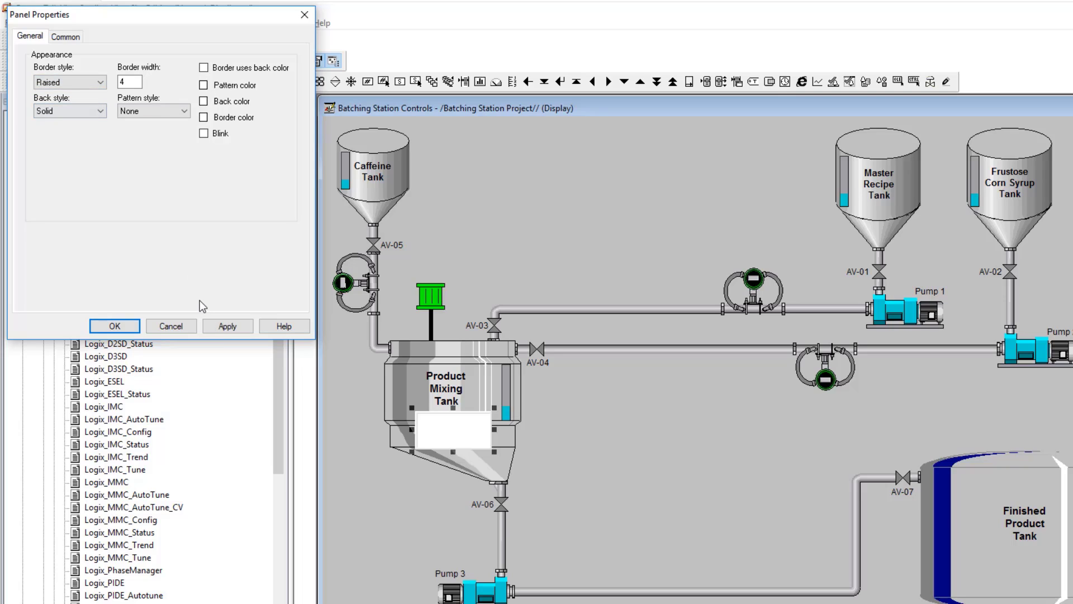
click(221, 322)
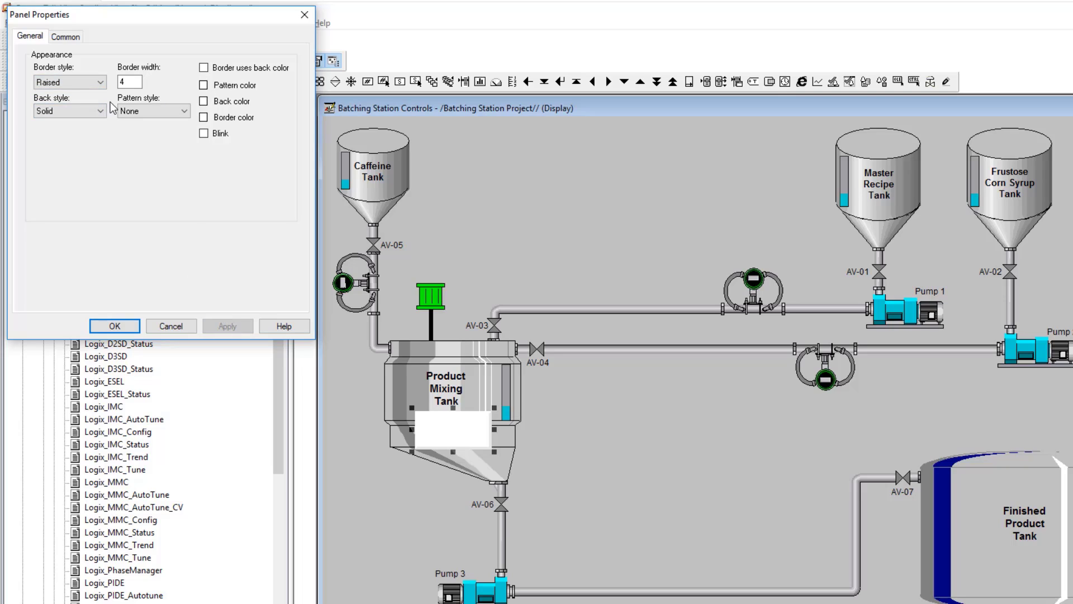
click(103, 84)
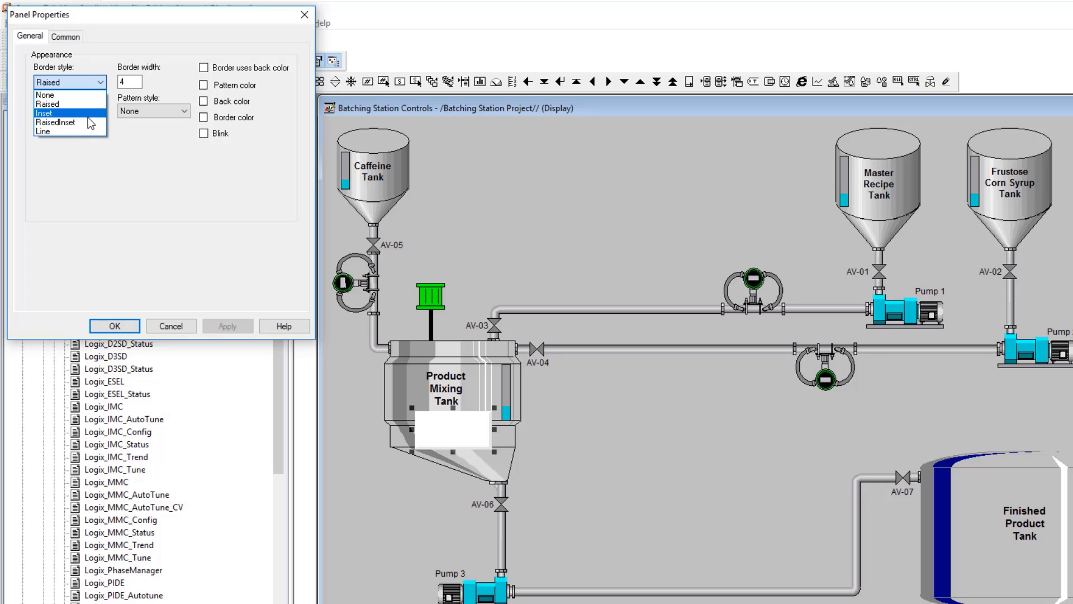
click(87, 116)
click(239, 326)
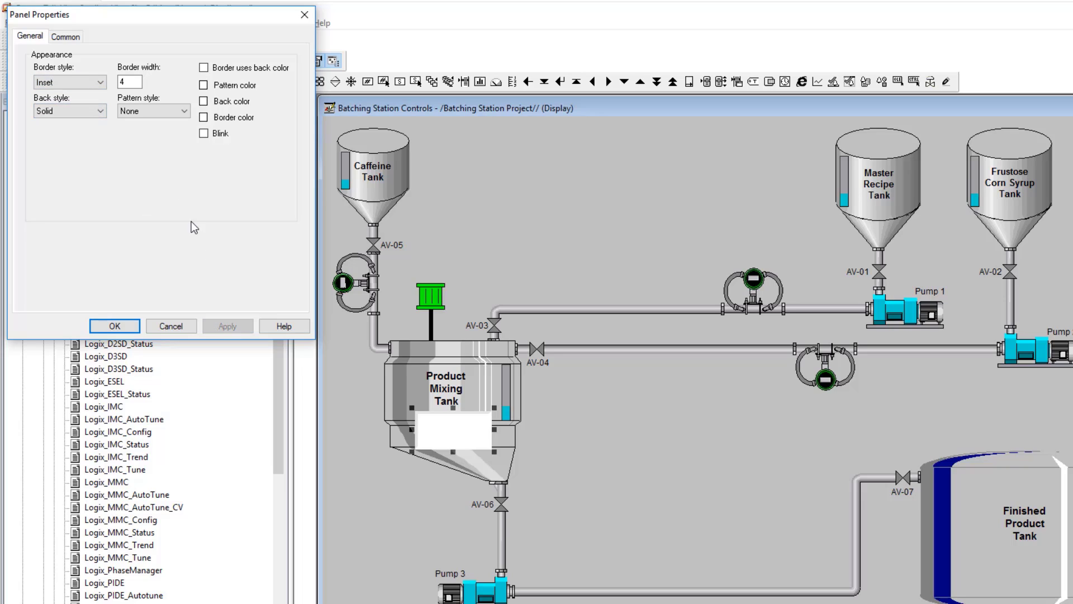
Set the border back to RaisedInset with width 3 and confirm.
click(99, 86)
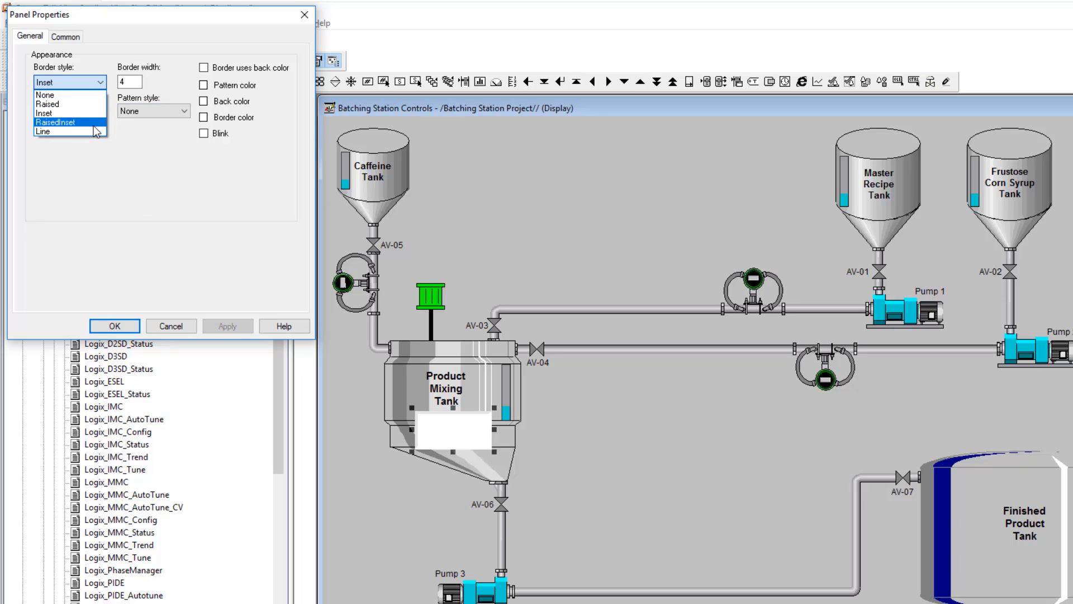
click(93, 126)
drag(133, 82, 115, 78)
text(3)
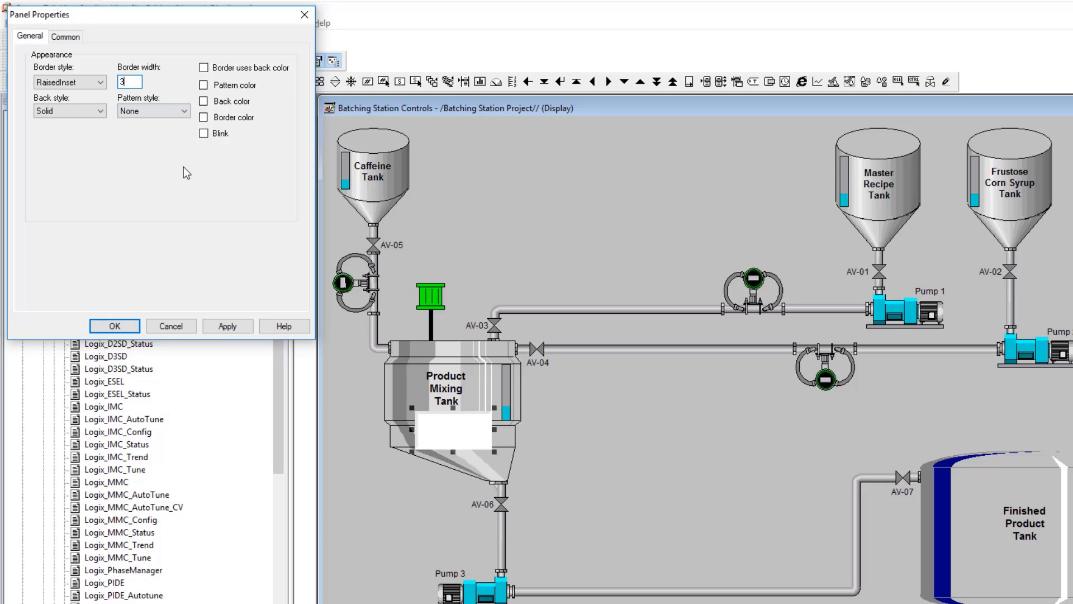
click(224, 325)
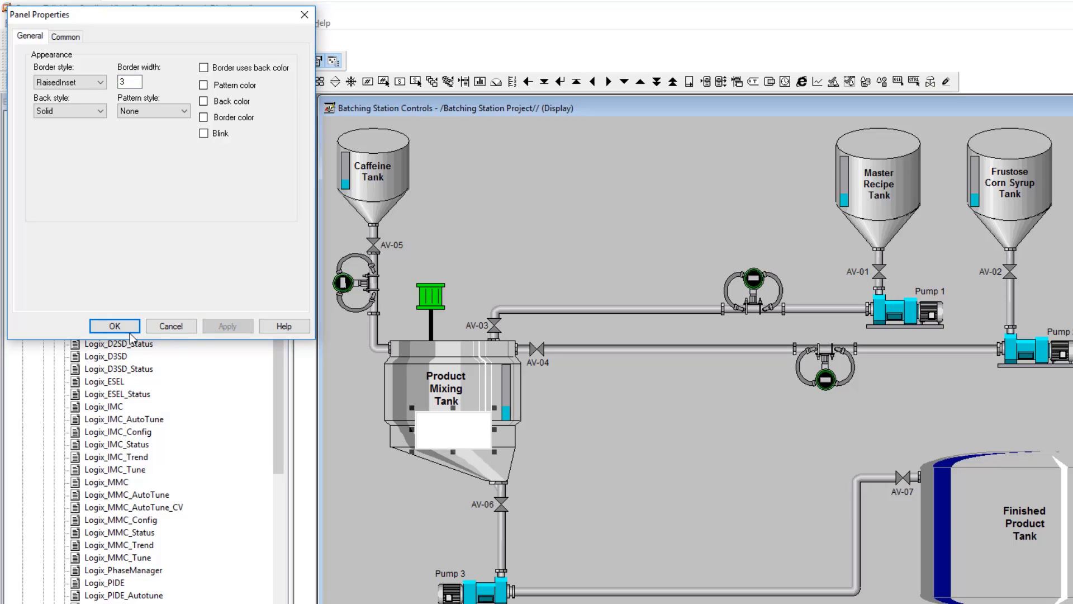
click(114, 326)
click(612, 451)
click(437, 439)
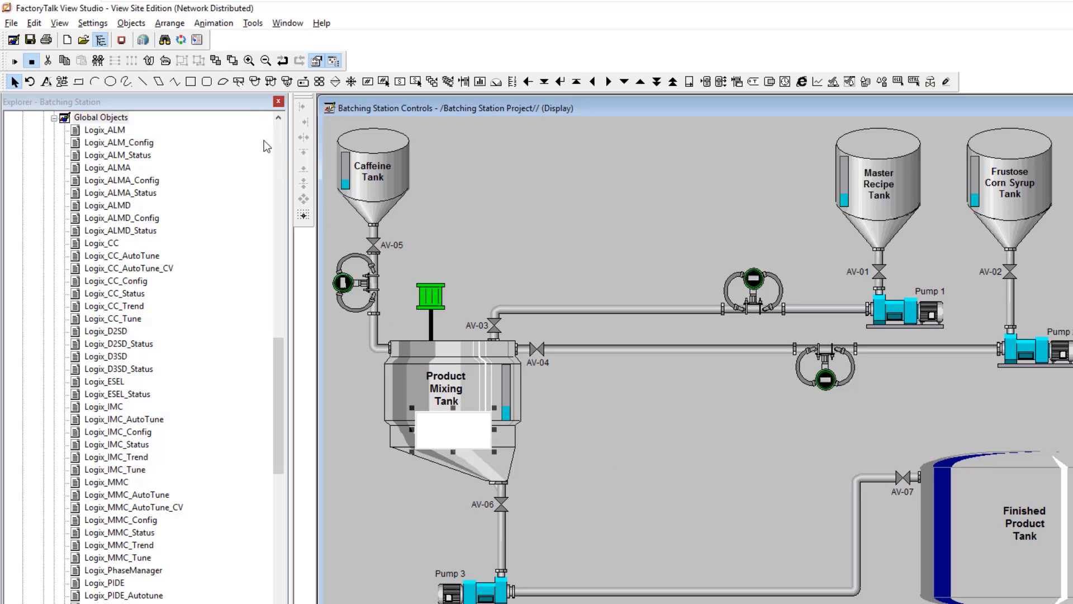
Place a text box in the panel reading 'Remaining Time' over 'To Mix'.
click(131, 23)
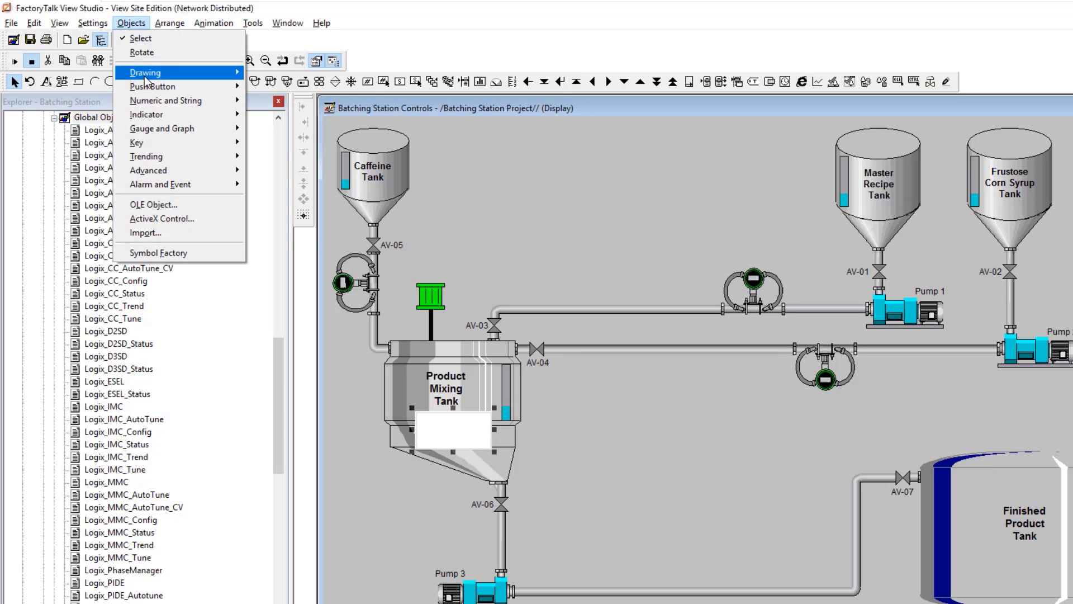
mouse_move(144, 77)
click(262, 73)
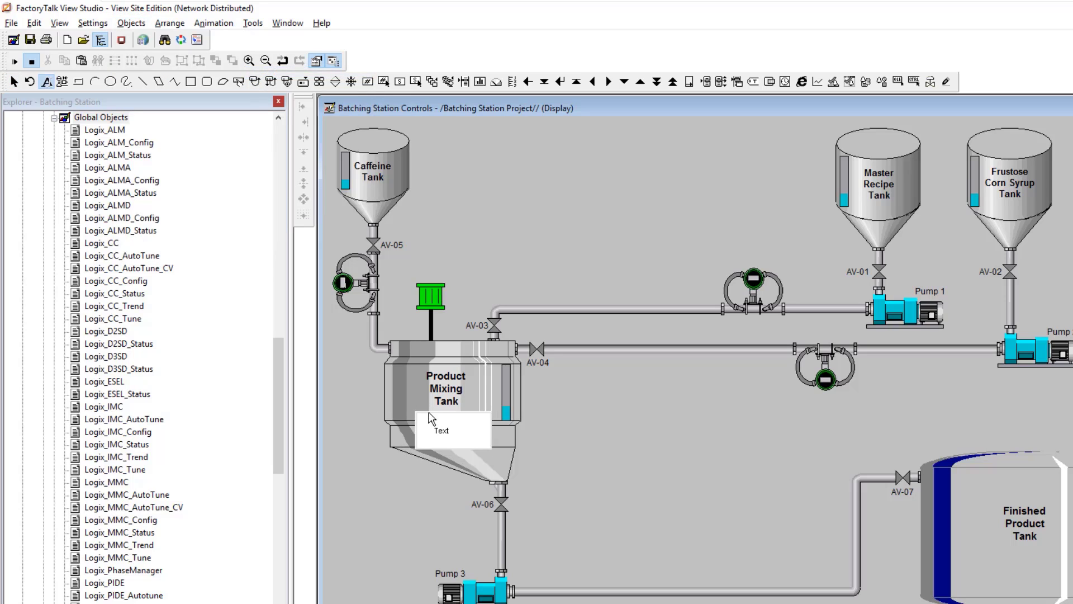
drag(422, 414, 483, 431)
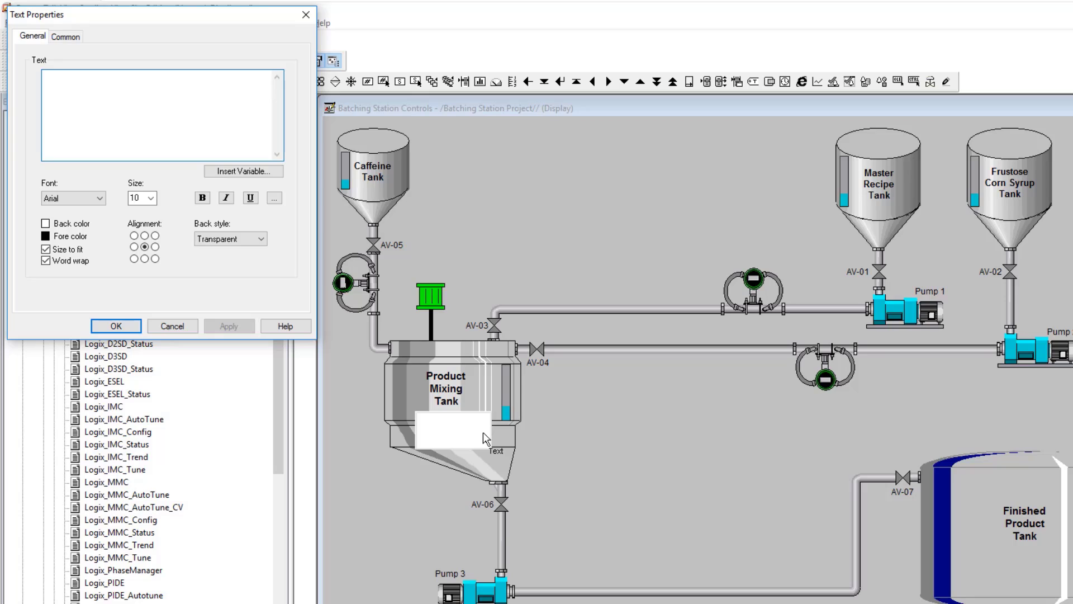
text(Remain)
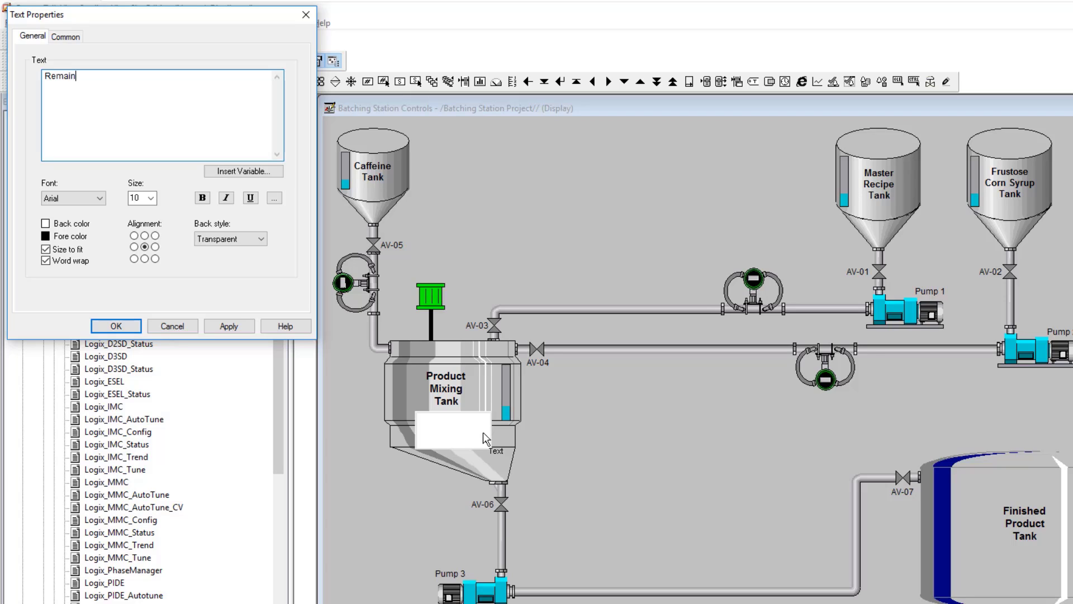
text(ing)
key(Return)
key(BackSpace)
key(BackSpace)
key(BackSpace)
text(g Time)
key(Return)
text(To Mix)
click(229, 326)
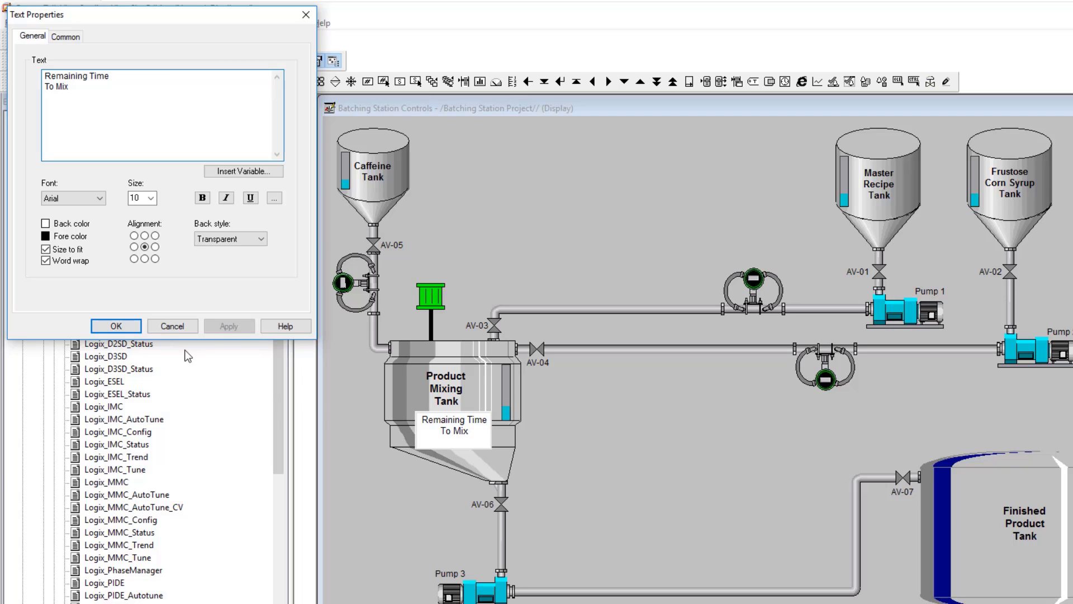
Make the label font size 9 and bold.
click(148, 197)
click(142, 222)
click(226, 330)
click(204, 200)
click(245, 327)
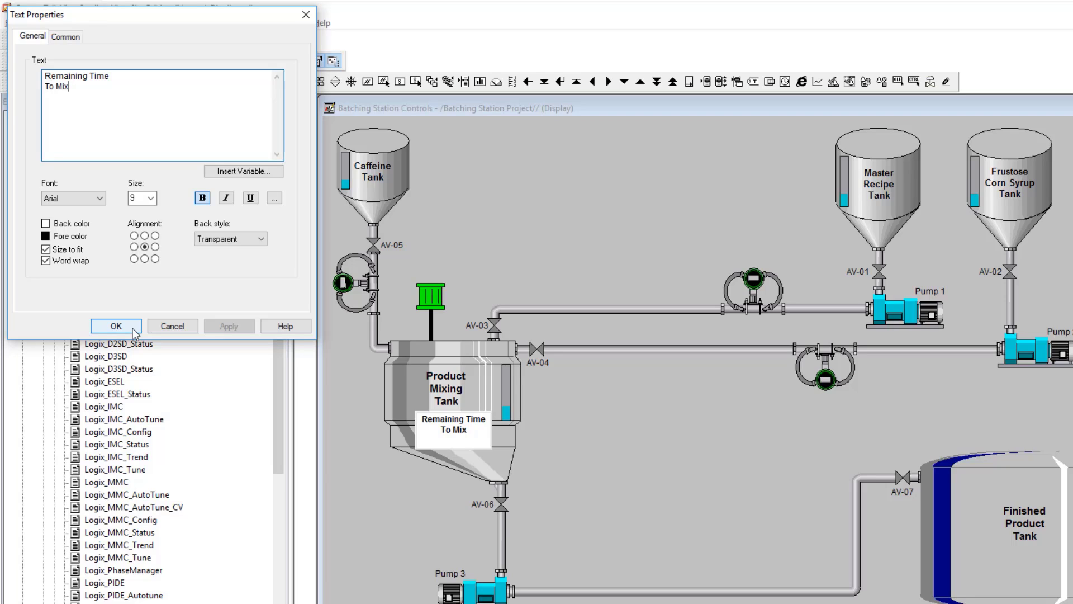
Confirm the label and draw a numeric display below it.
click(101, 326)
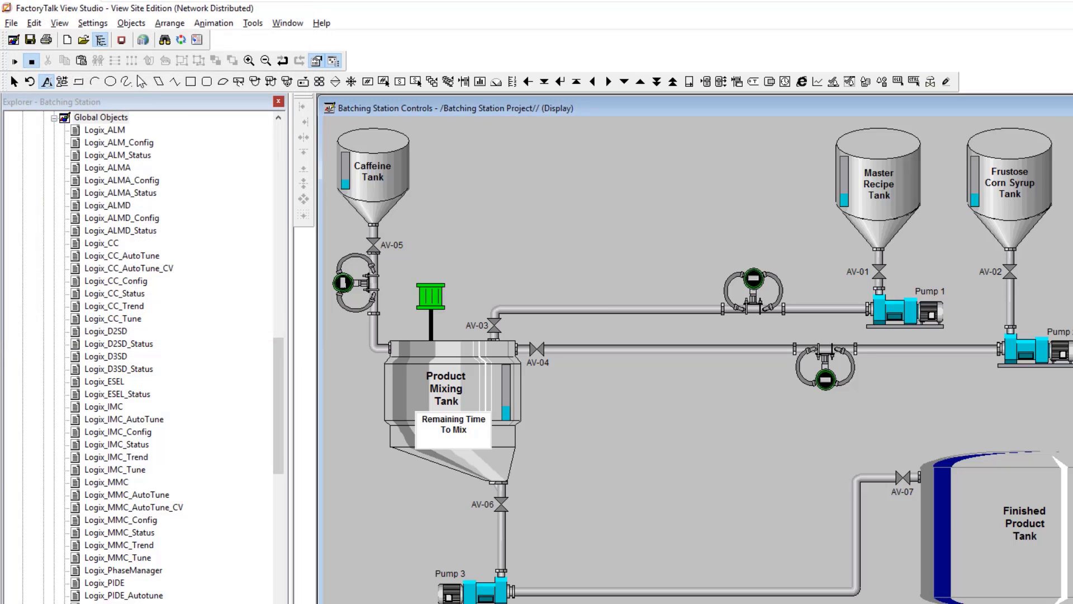
click(134, 24)
mouse_move(134, 25)
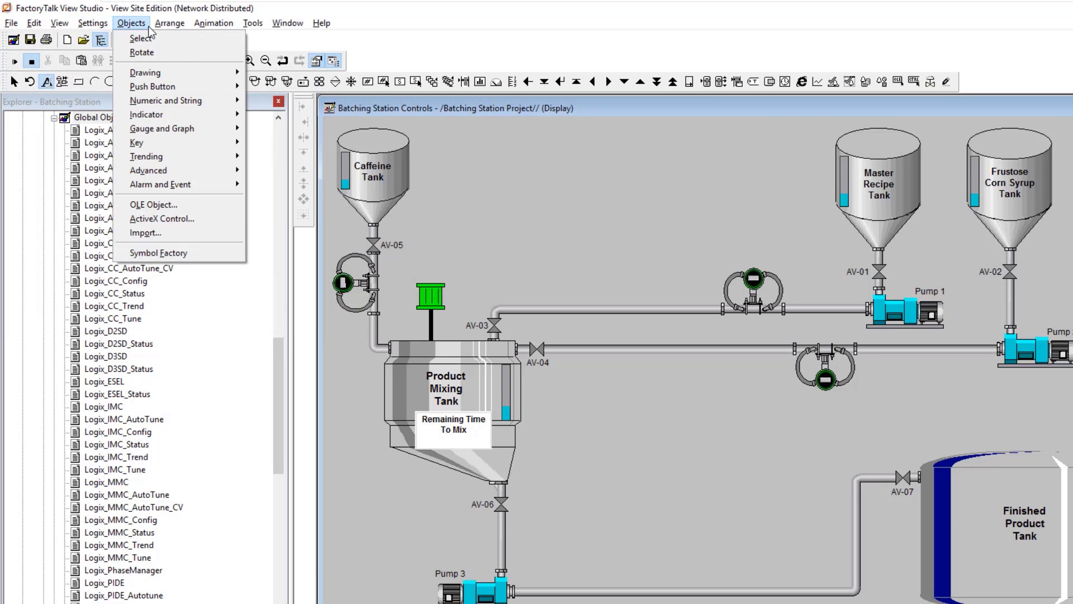
mouse_move(144, 88)
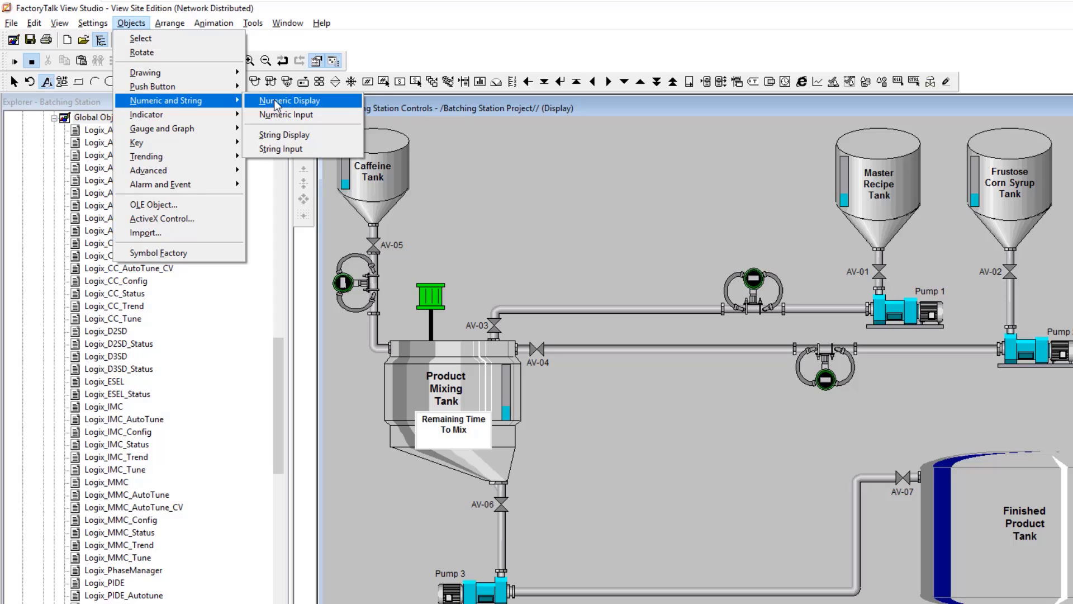
click(275, 102)
drag(419, 436, 425, 447)
Set the numeric display to field length 4, Decimal format, centre justification.
double_click(483, 445)
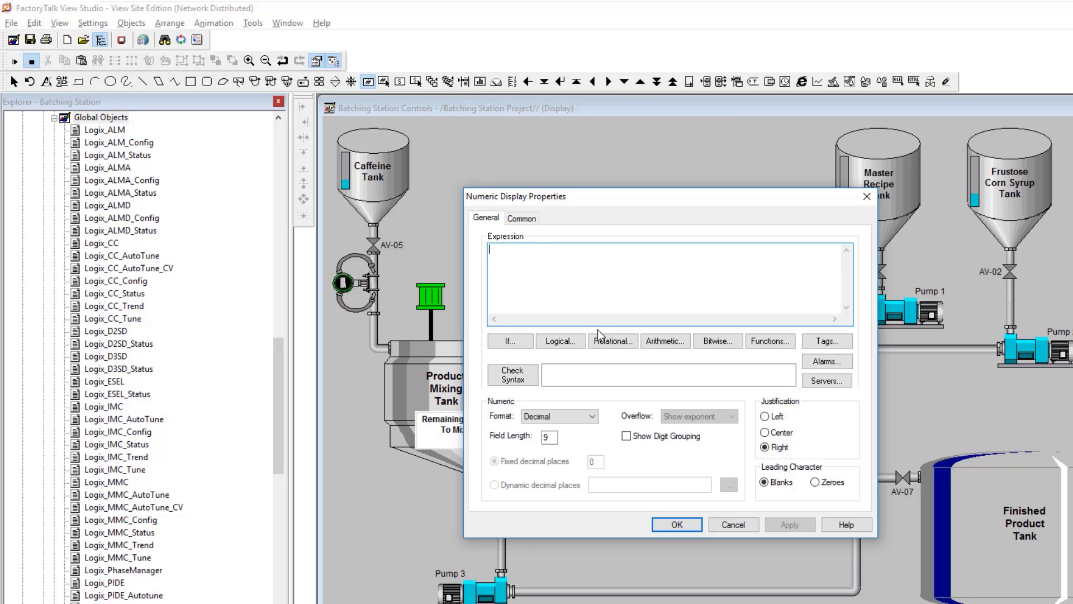
double_click(549, 438)
text(4)
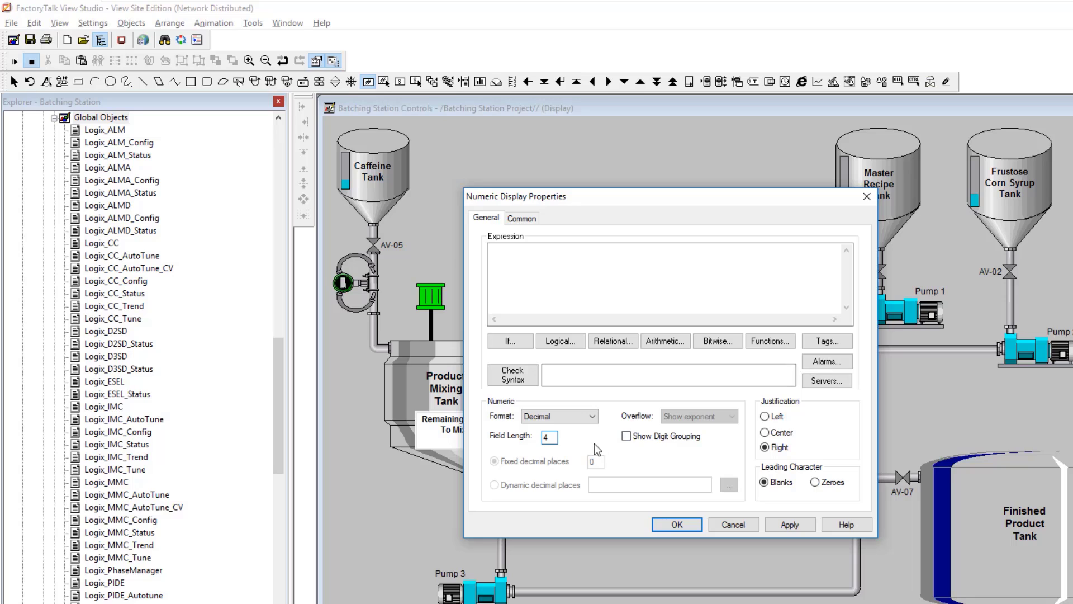
click(580, 420)
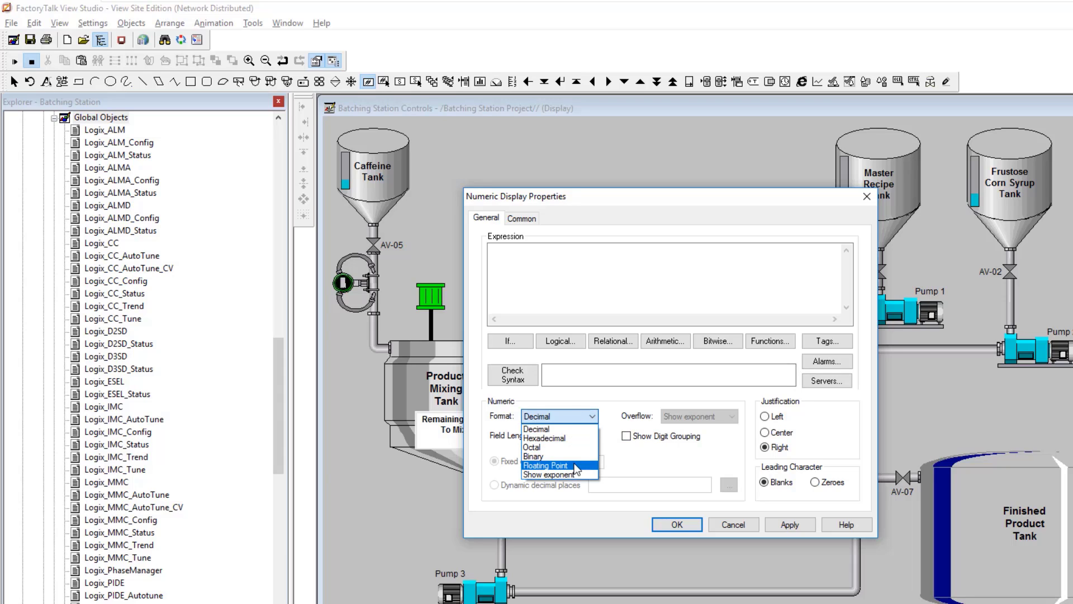
click(605, 392)
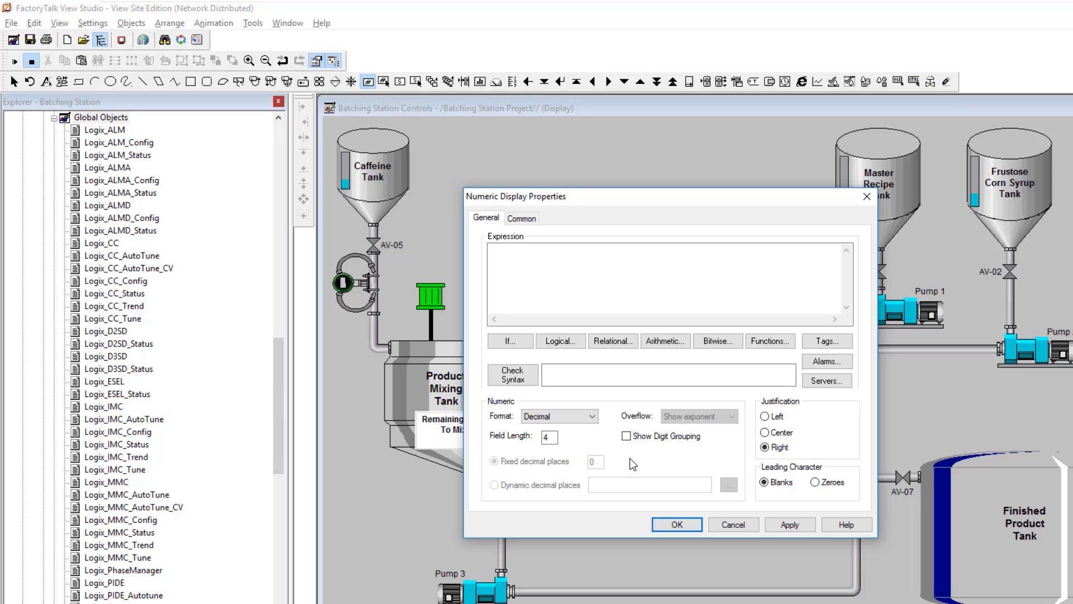
click(779, 521)
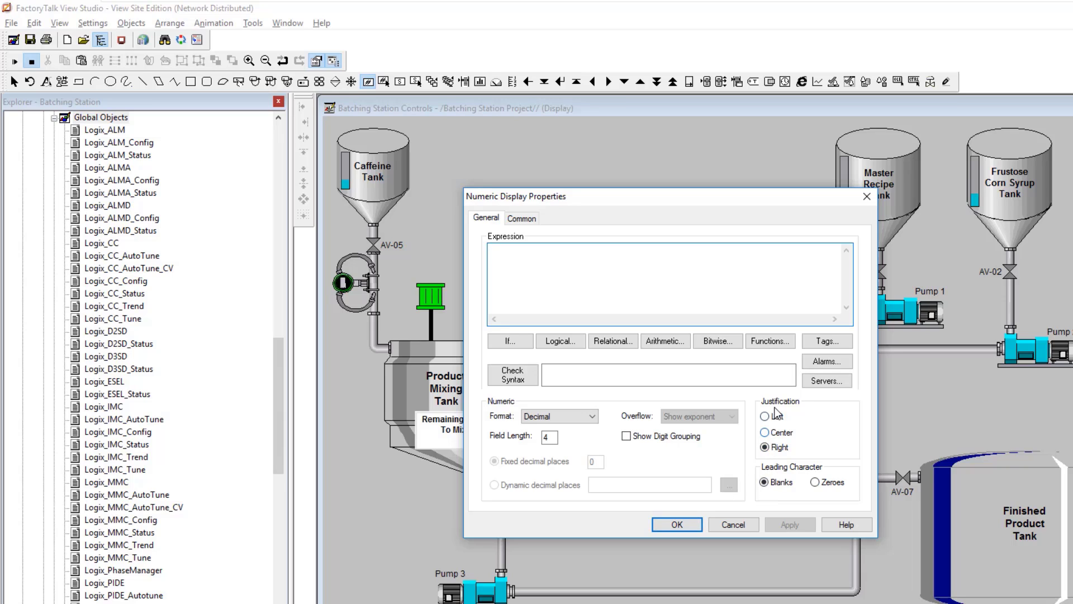
drag(713, 201, 861, 193)
click(914, 423)
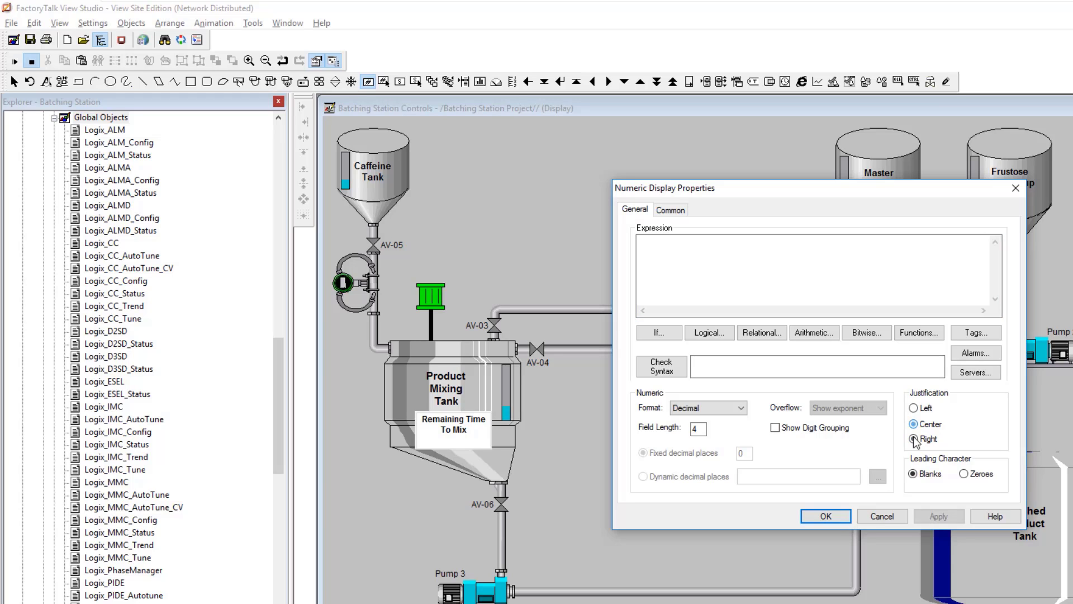
click(934, 516)
click(826, 516)
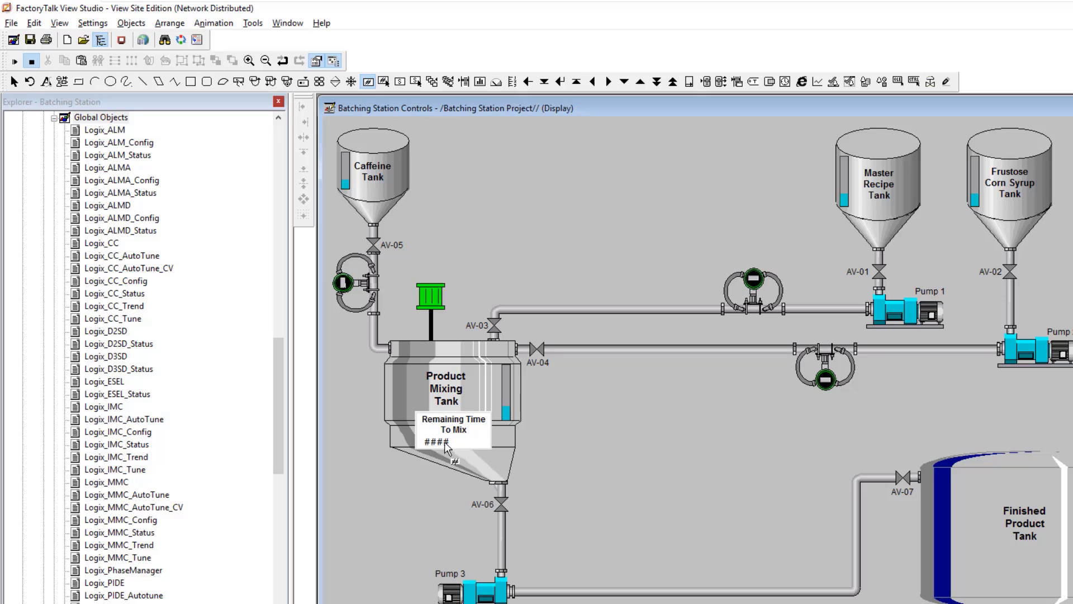
Drag the #### display to centre it under the label, then open the label's text settings.
click(14, 82)
drag(439, 445, 455, 447)
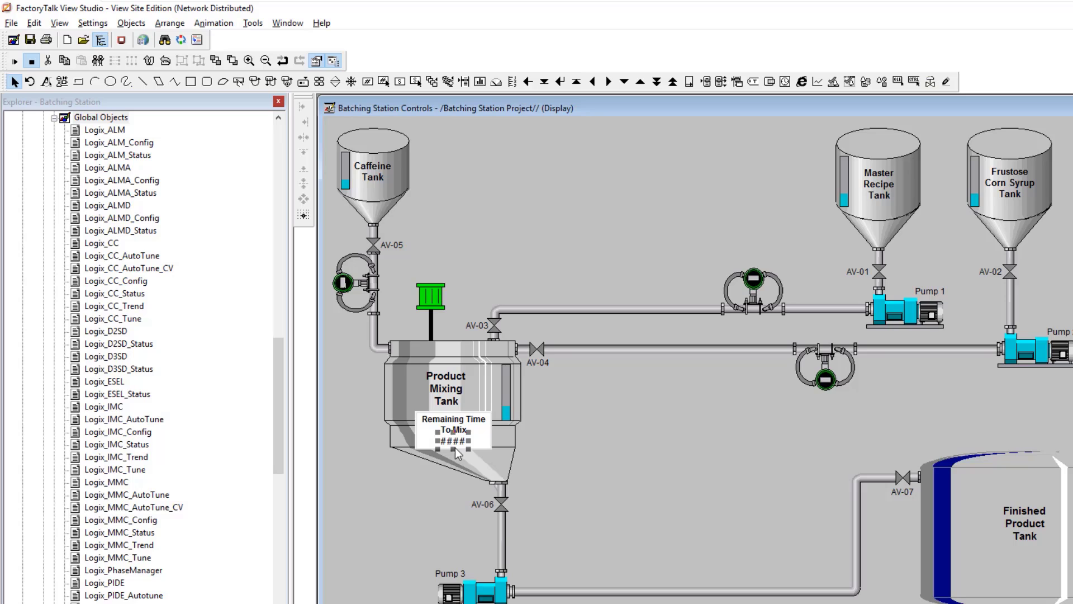
click(615, 461)
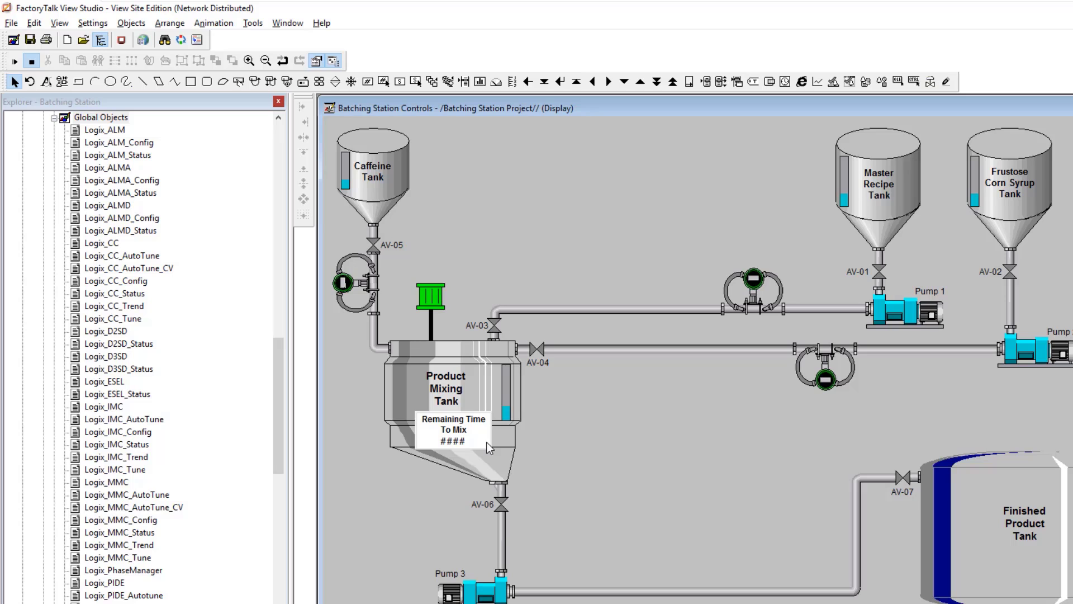
double_click(459, 434)
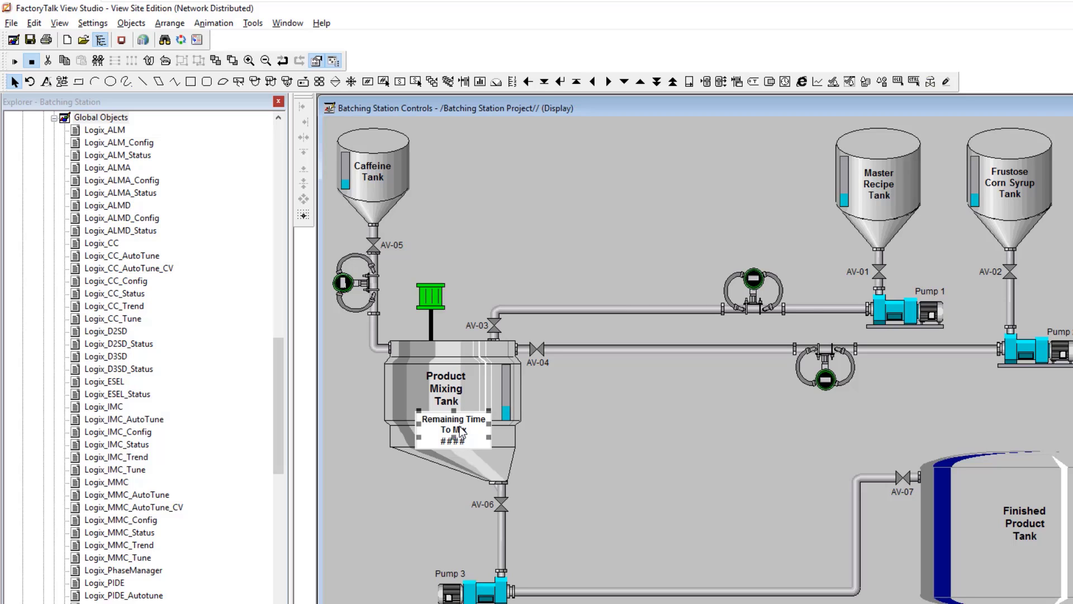
Break the label after 'Remaining' and centre the text box above the #### display.
click(88, 76)
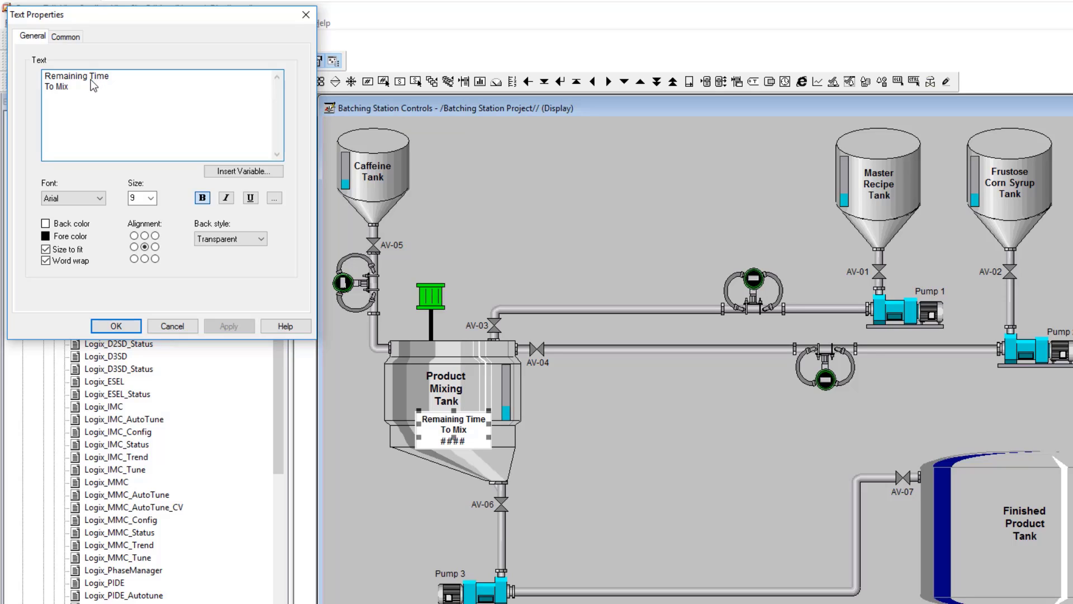
key(Return)
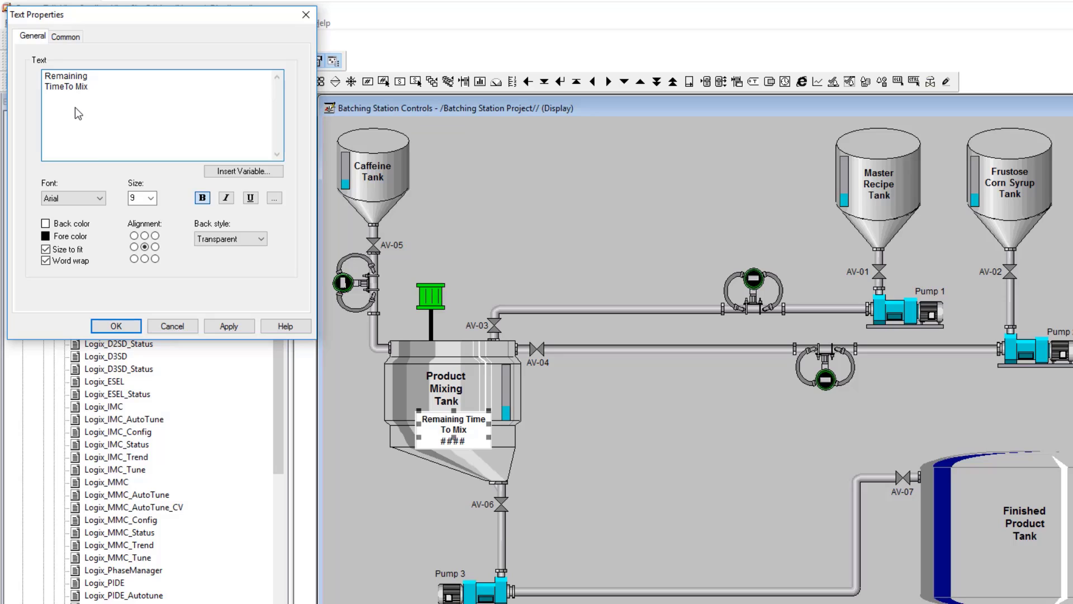
click(217, 324)
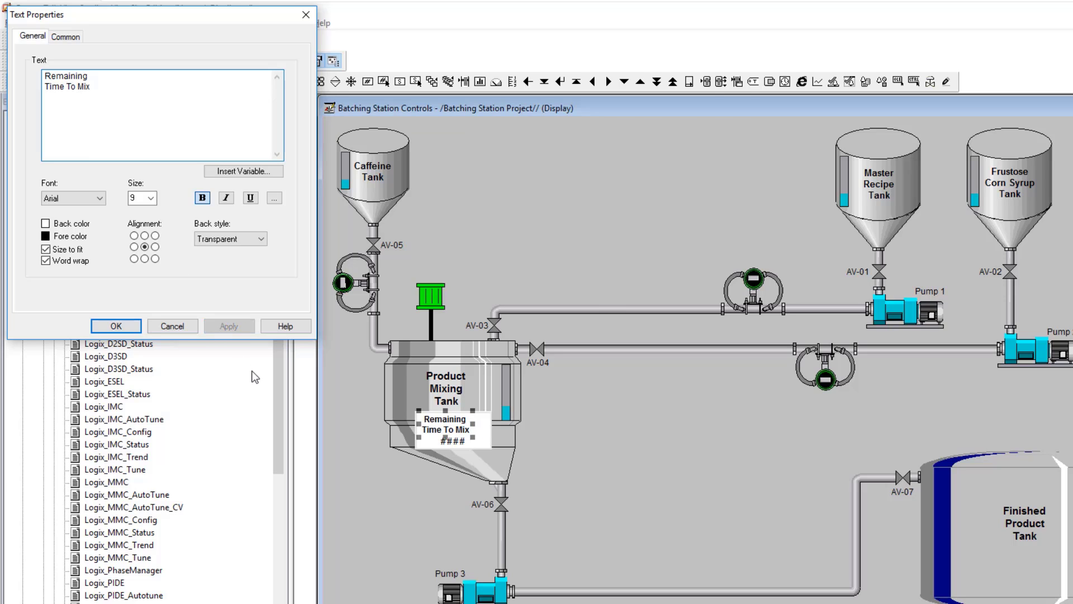
click(116, 326)
drag(460, 431, 475, 435)
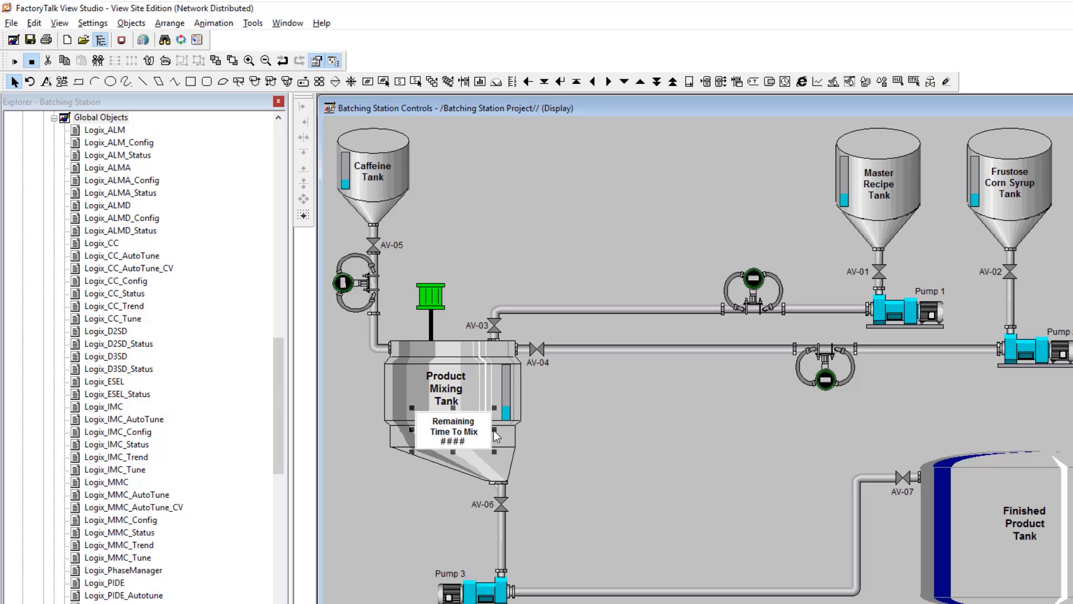
drag(416, 436, 423, 436)
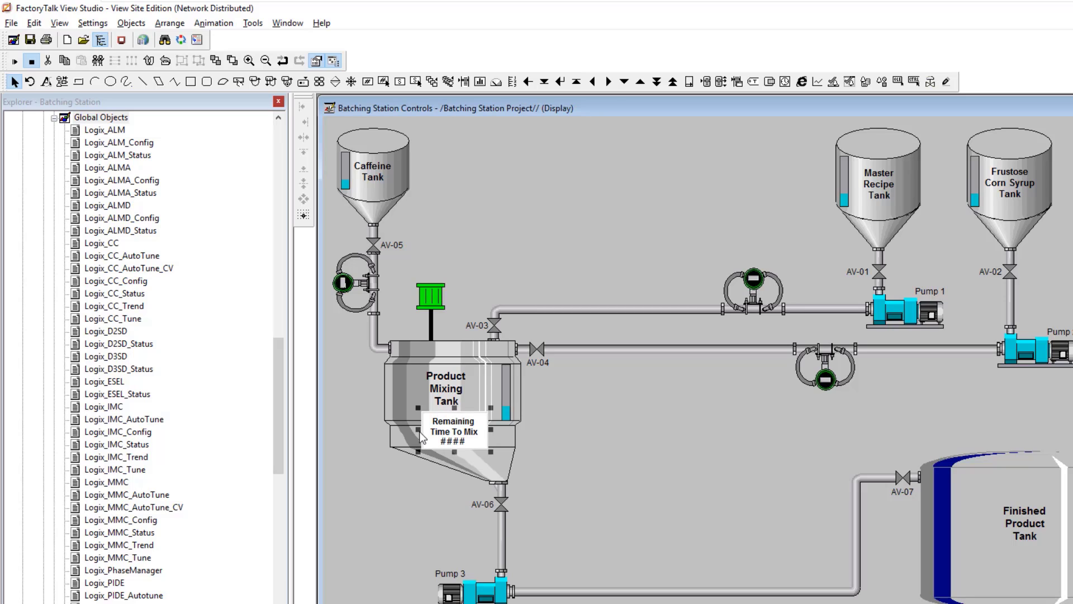
Cancel the panel settings and review the #### display's size, position and number format.
double_click(457, 447)
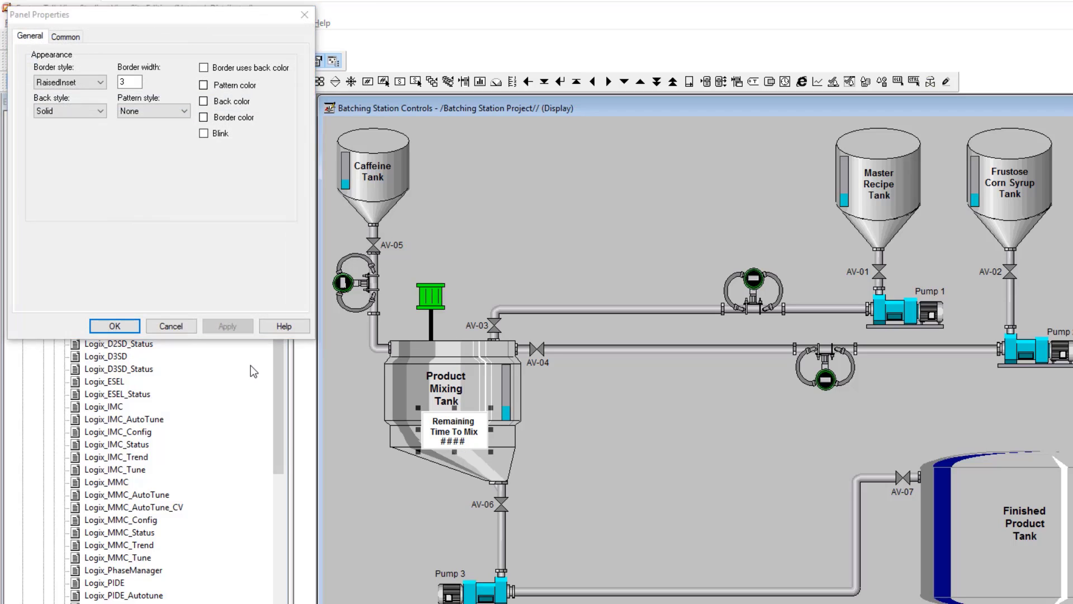
click(171, 326)
click(448, 446)
right_click(449, 447)
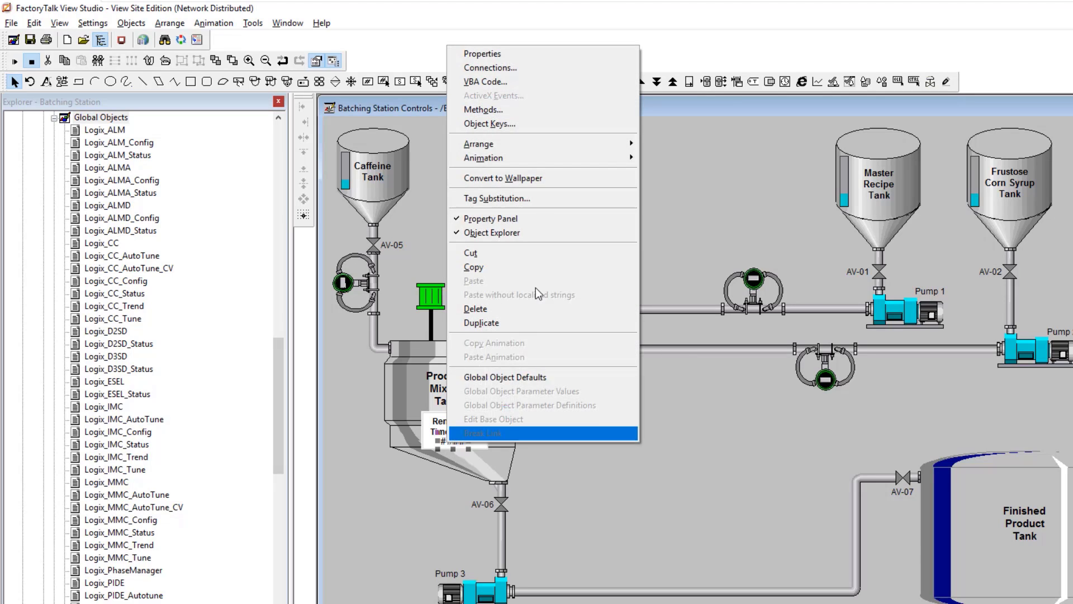
click(514, 56)
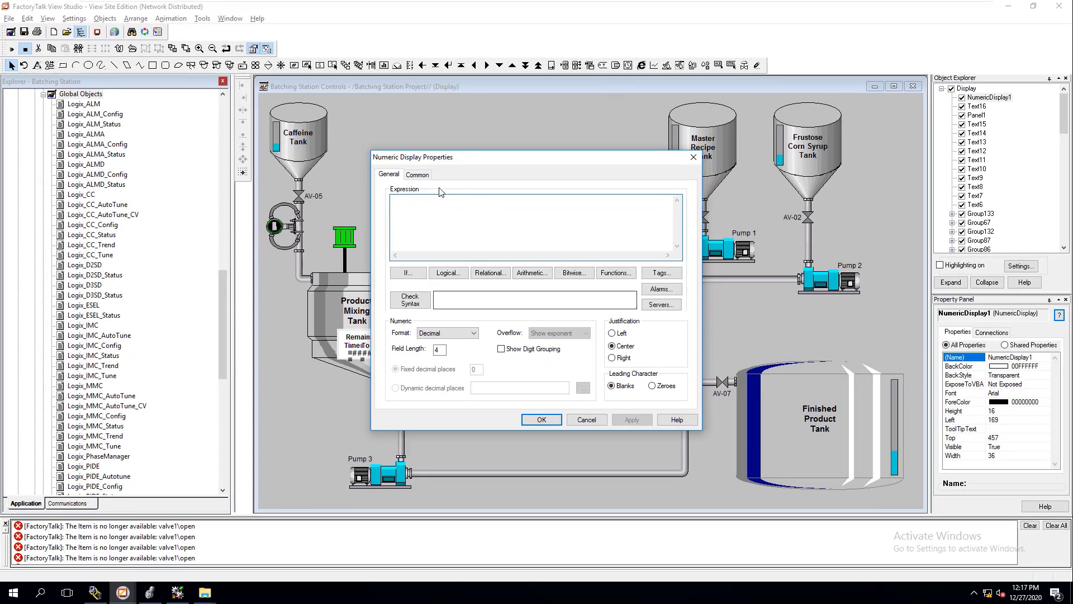
click(417, 175)
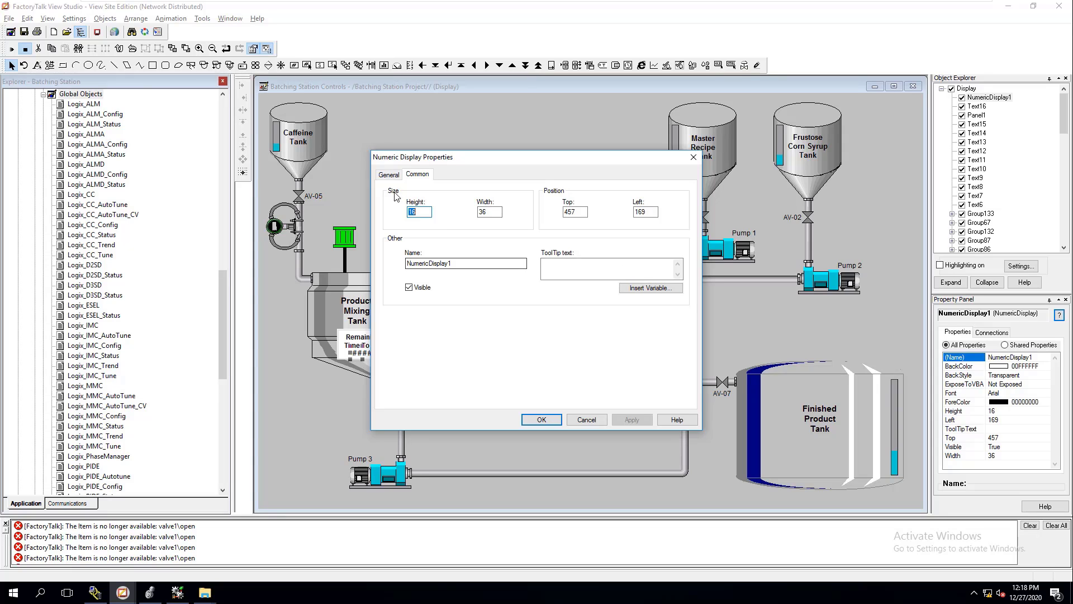
click(390, 175)
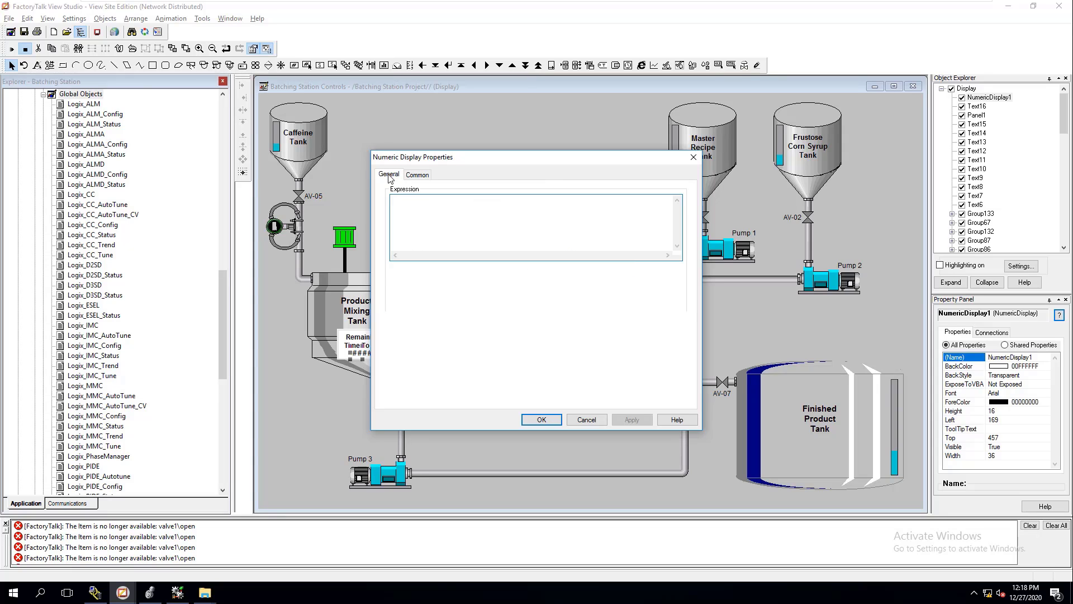
click(546, 421)
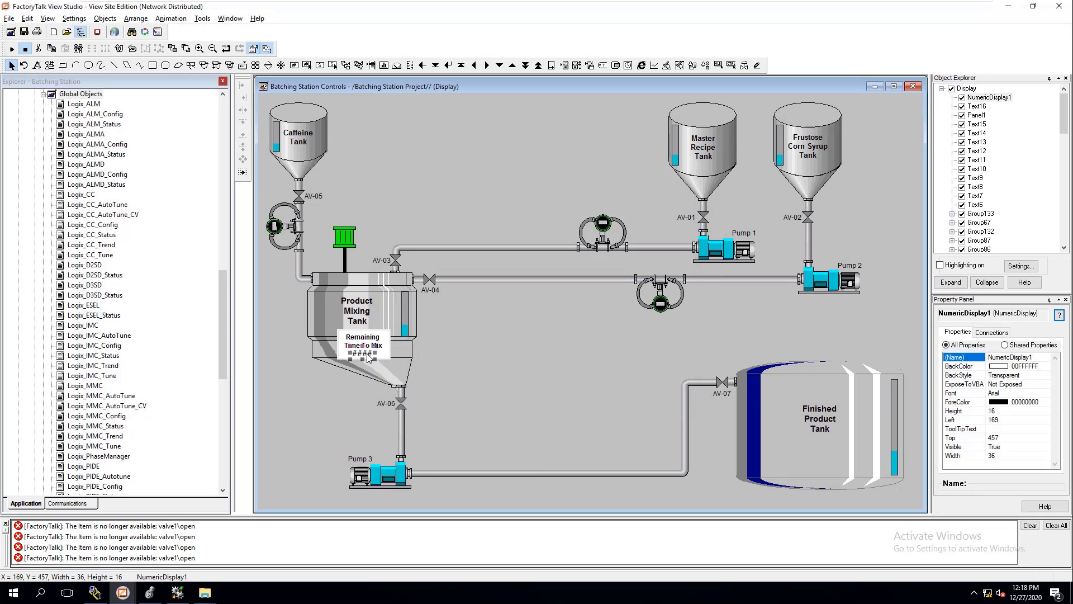
Change the #### numeric display's font to bold Arial size 10.
click(383, 346)
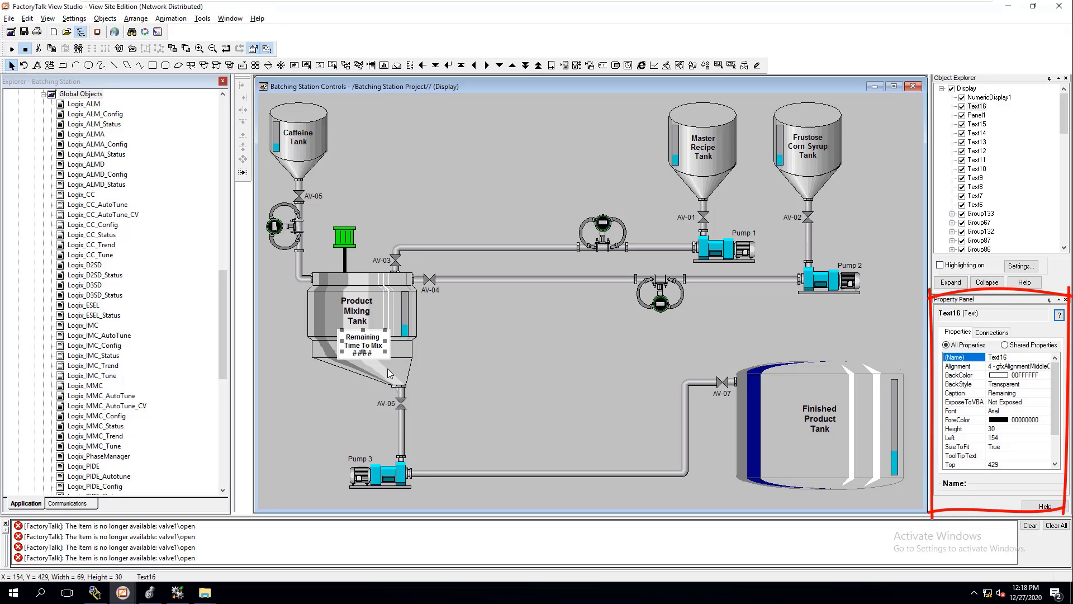
click(371, 353)
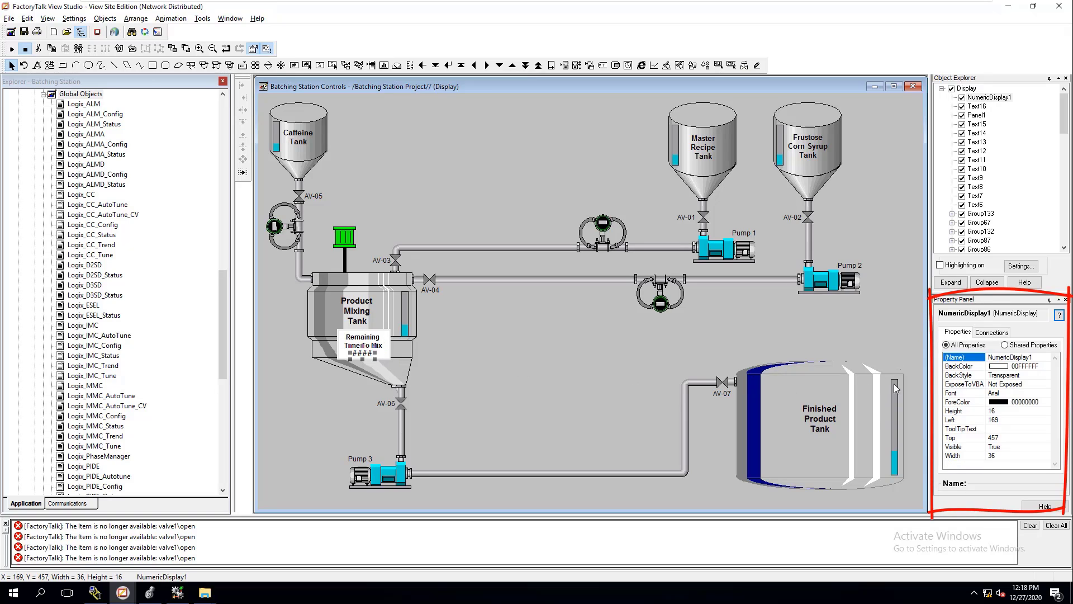
click(1015, 395)
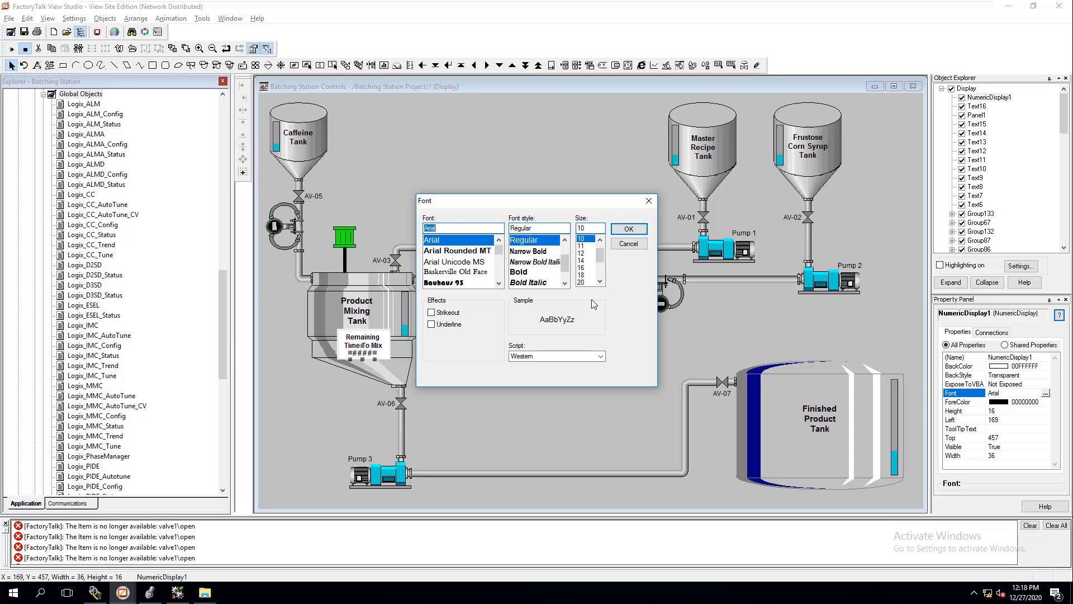
drag(553, 203, 628, 205)
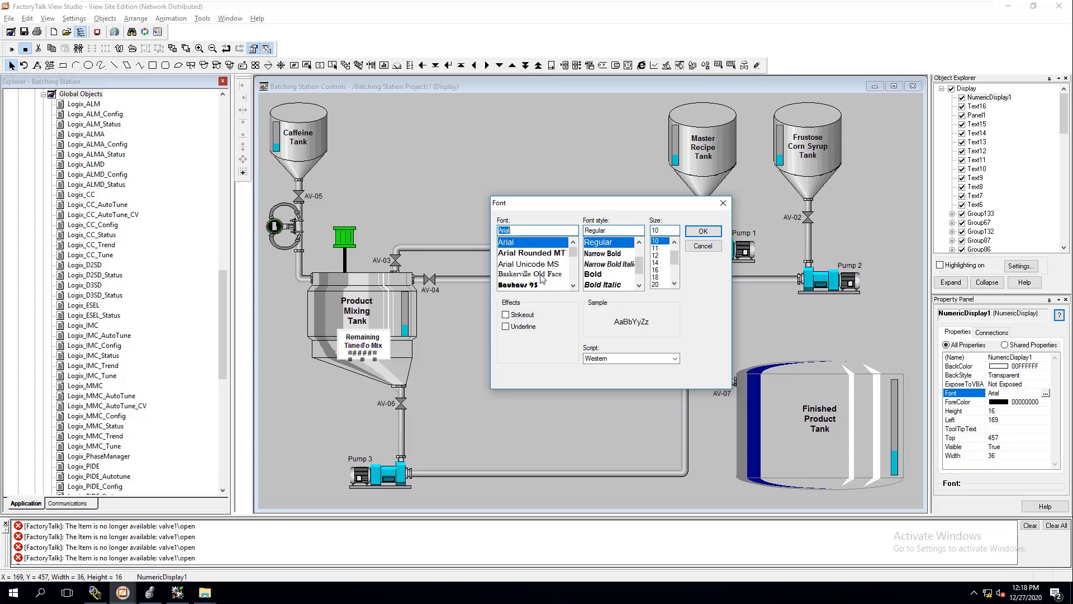
click(592, 274)
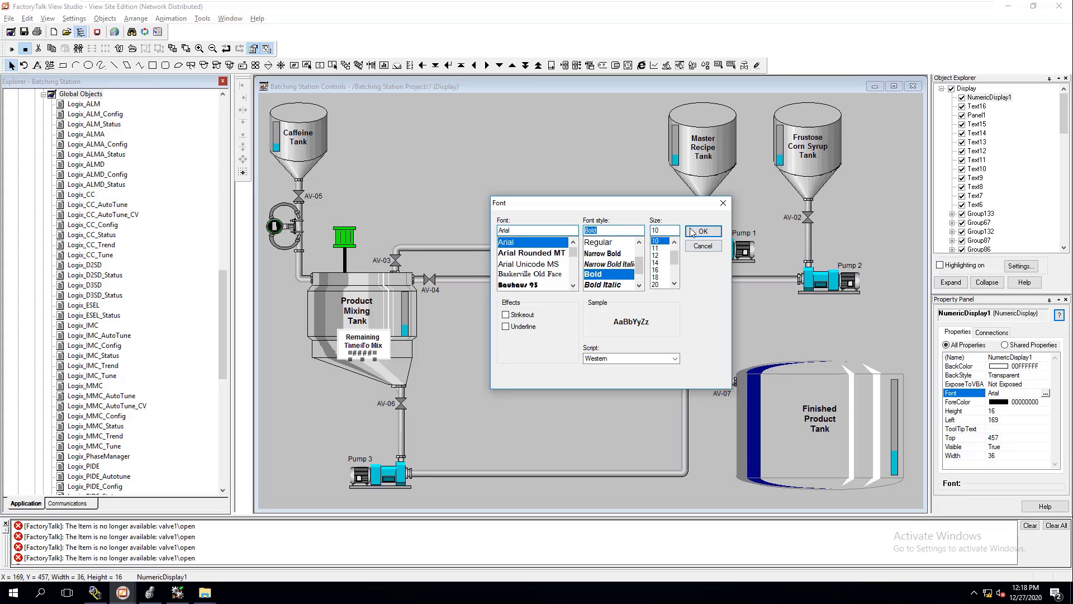
click(693, 232)
click(460, 350)
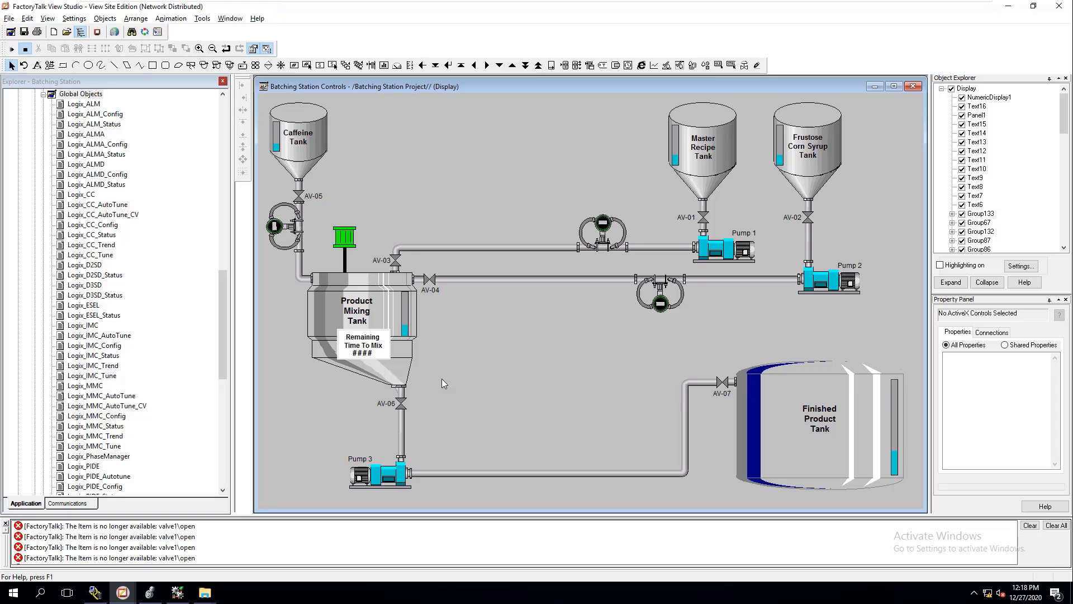
Reduce Panel1's border width from 3 to 2 in Panel Properties.
click(344, 338)
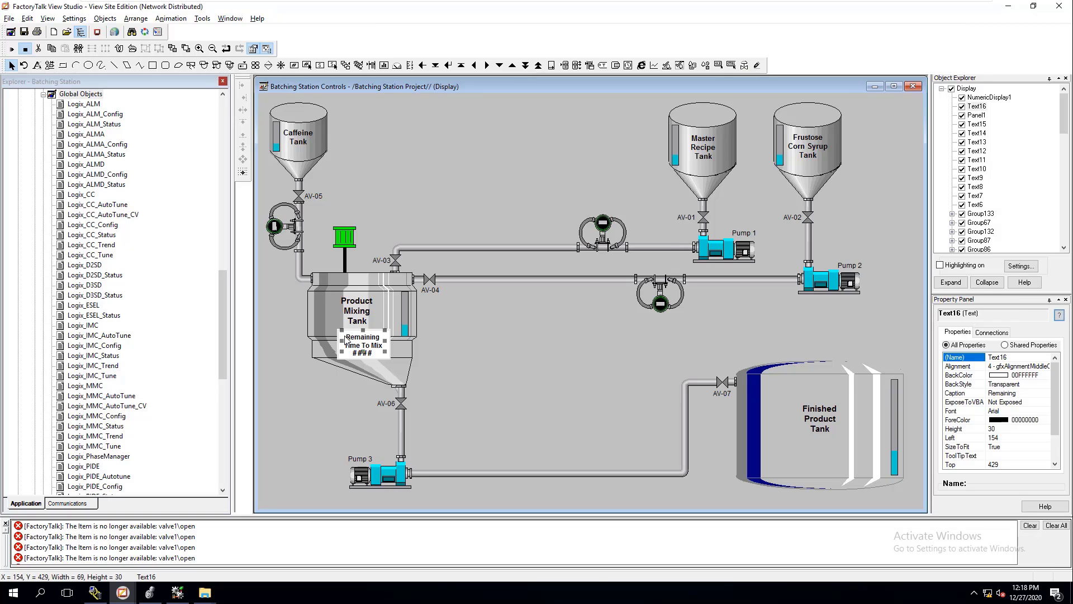
click(343, 338)
right_click(342, 336)
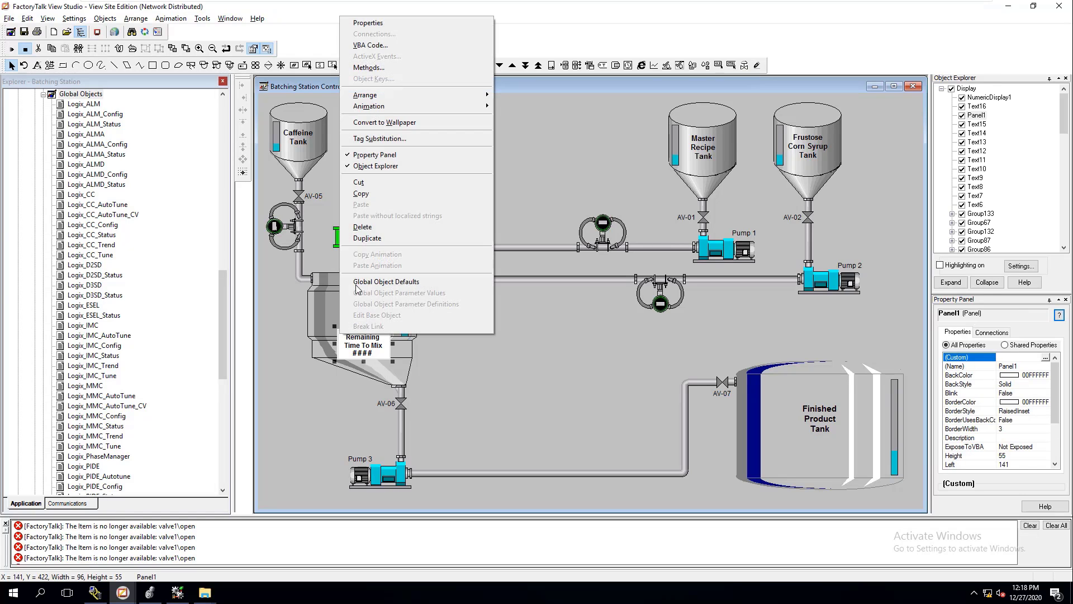
click(367, 23)
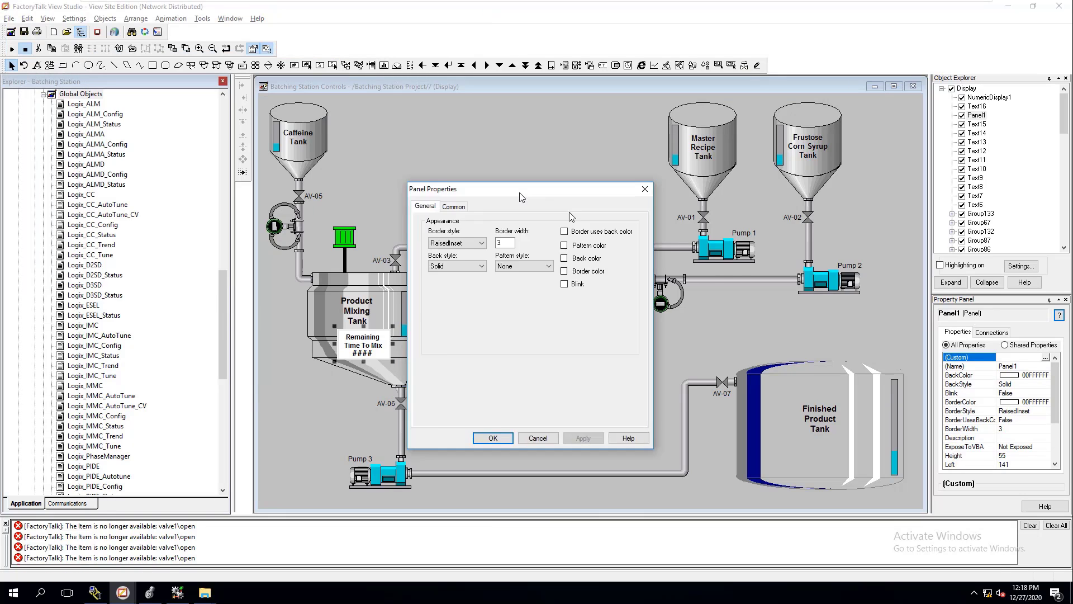
drag(582, 226, 566, 225)
text(2)
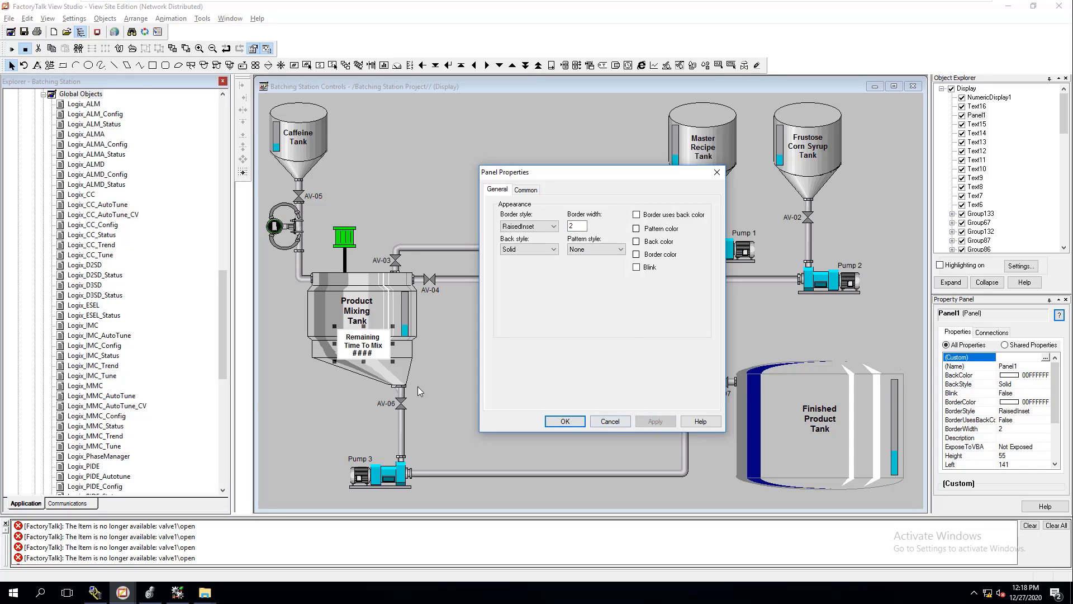
click(563, 420)
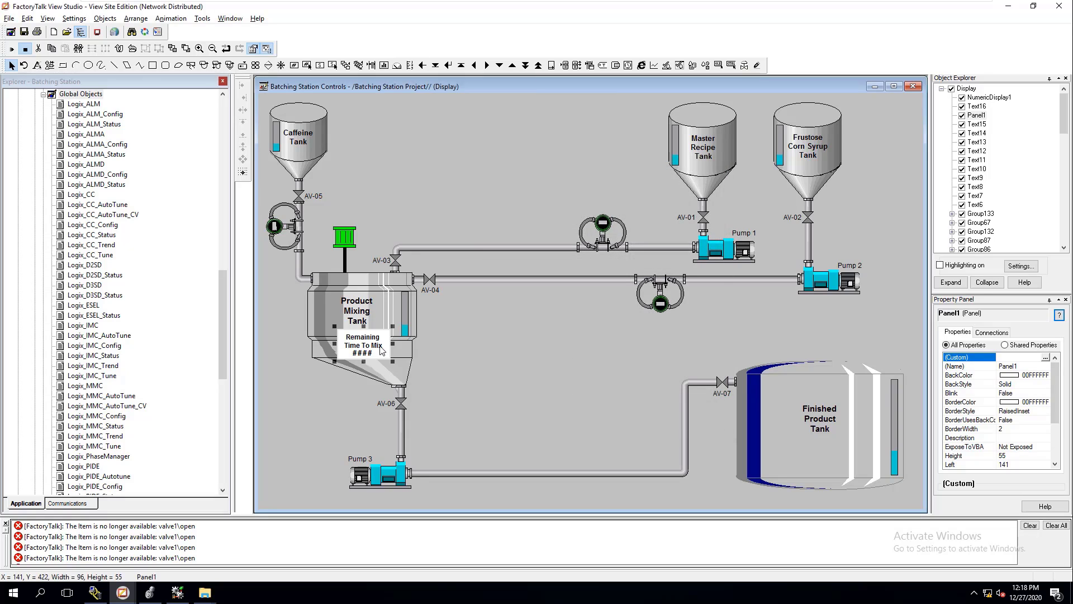
click(369, 356)
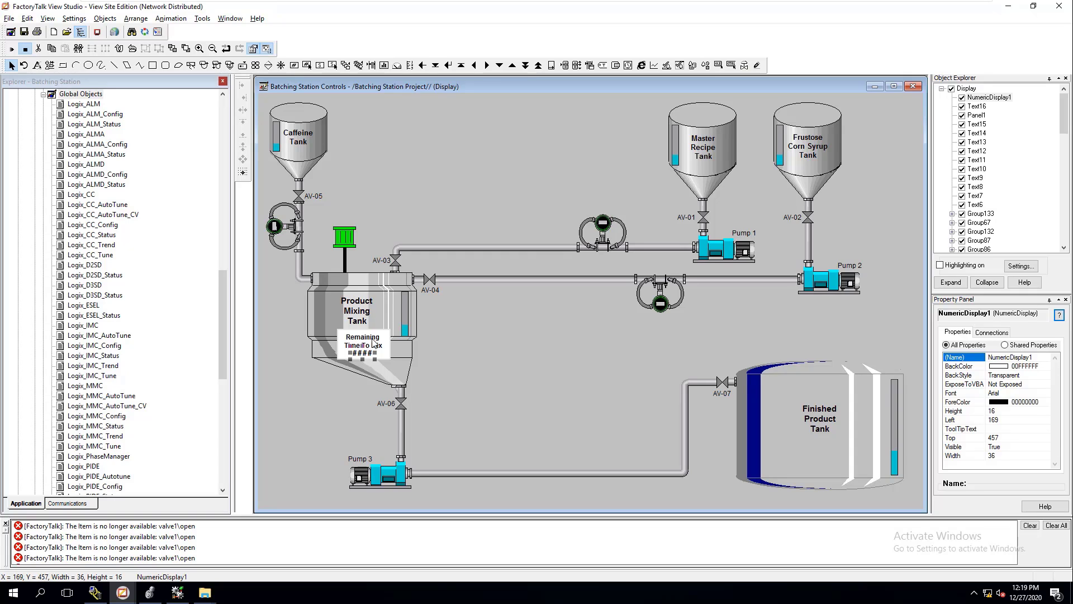
Group the #### display, Remaining Time To Mix label and panel into Group61.
shift+click(373, 344)
shift+click(387, 356)
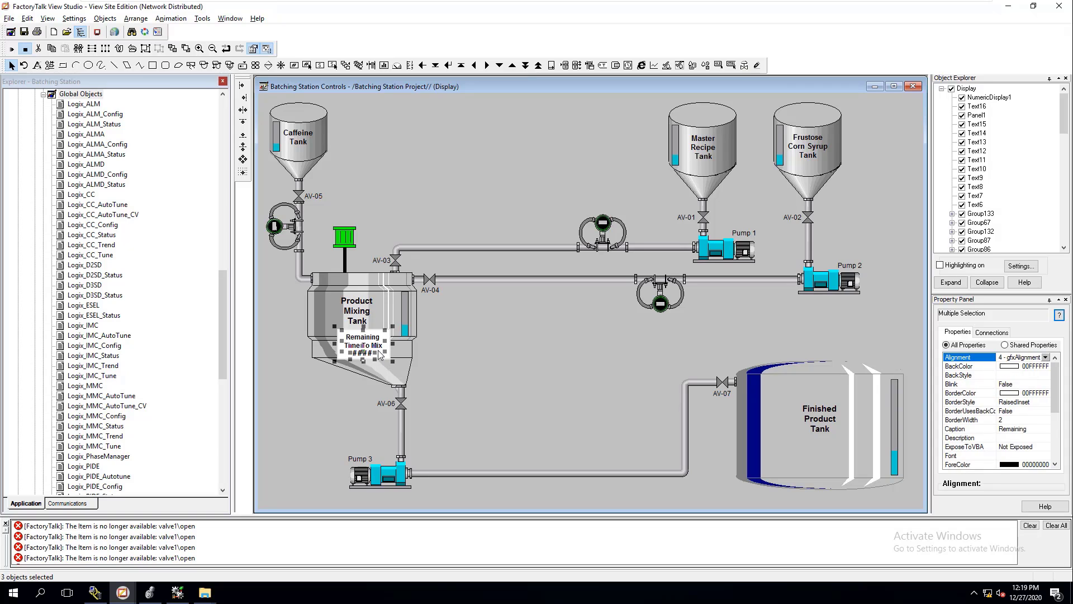
click(136, 19)
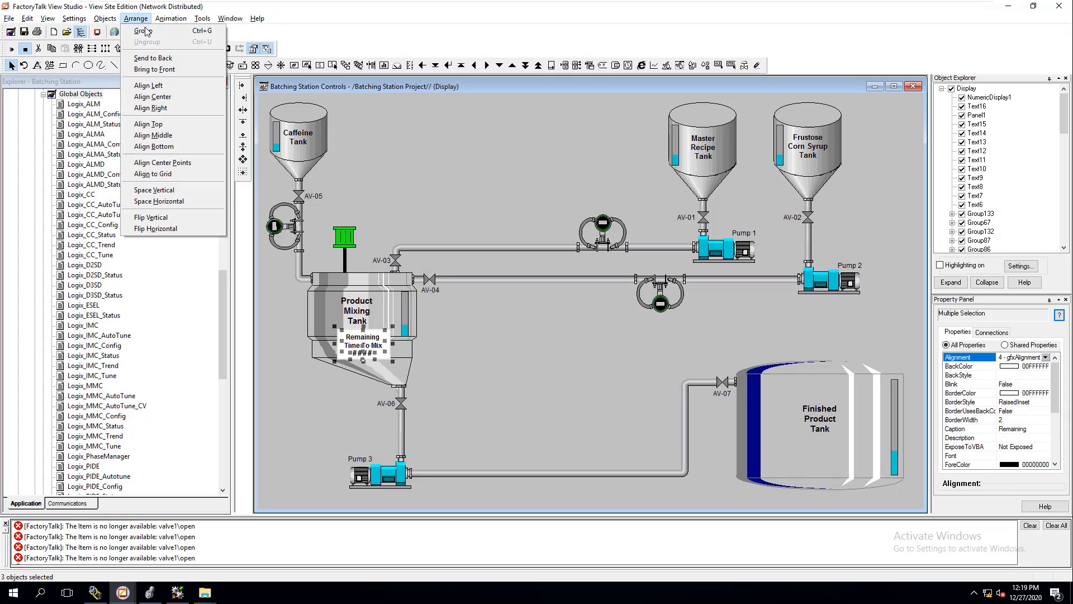
click(146, 31)
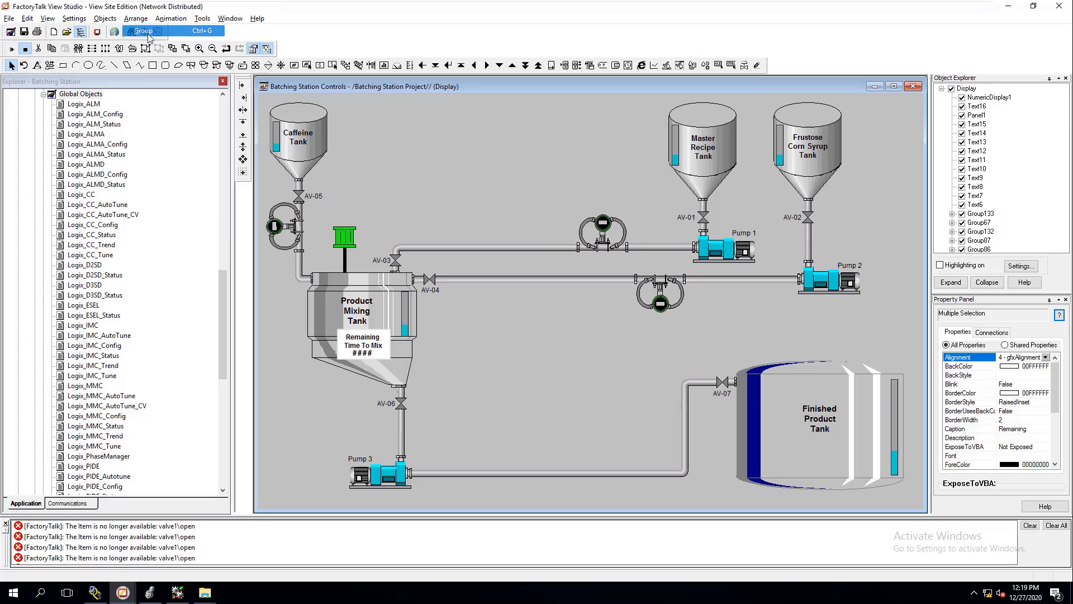
mouse_move(360, 348)
mouse_down()
mouse_move(532, 360)
mouse_move(502, 441)
mouse_move(662, 423)
mouse_move(584, 364)
mouse_move(531, 371)
mouse_move(496, 326)
mouse_move(462, 174)
mouse_move(481, 372)
mouse_move(365, 350)
mouse_up()
Add a Visibility animation to Group61 and browse to the system tags folder.
right_click(364, 350)
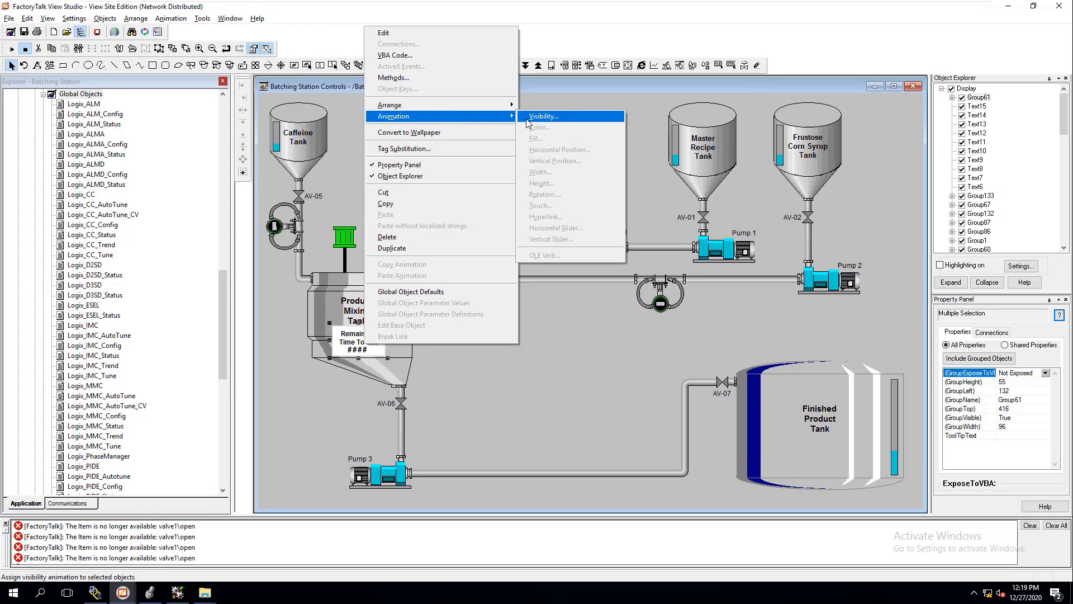
click(542, 117)
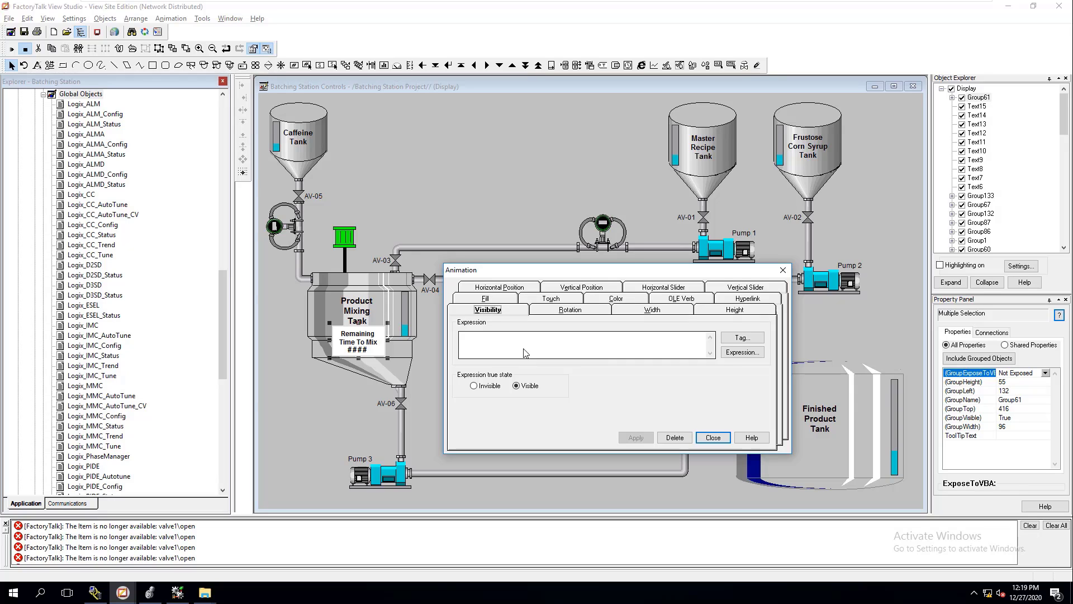
click(742, 337)
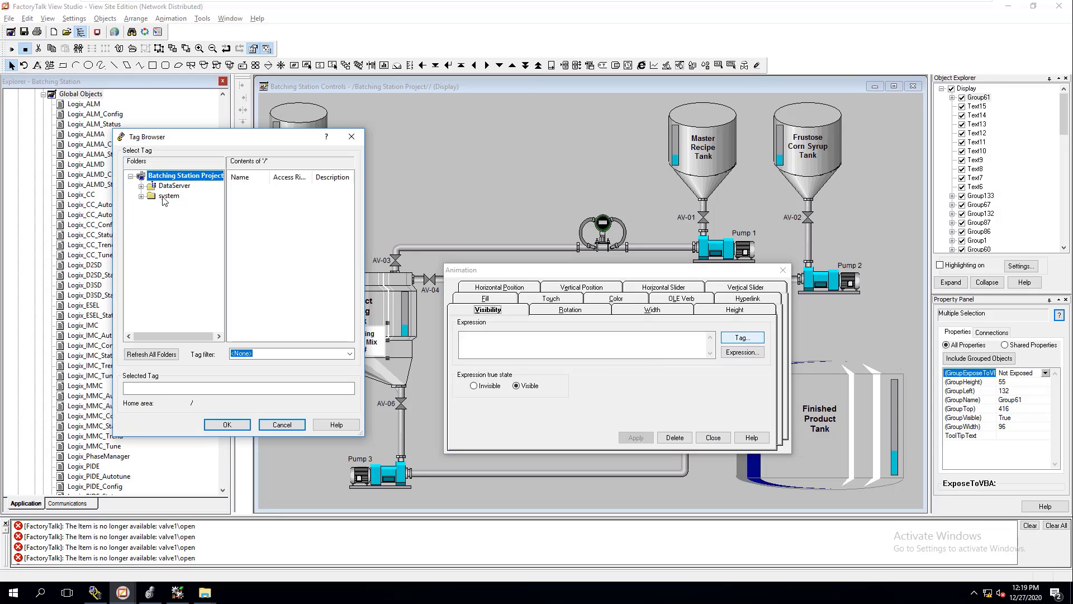
click(166, 196)
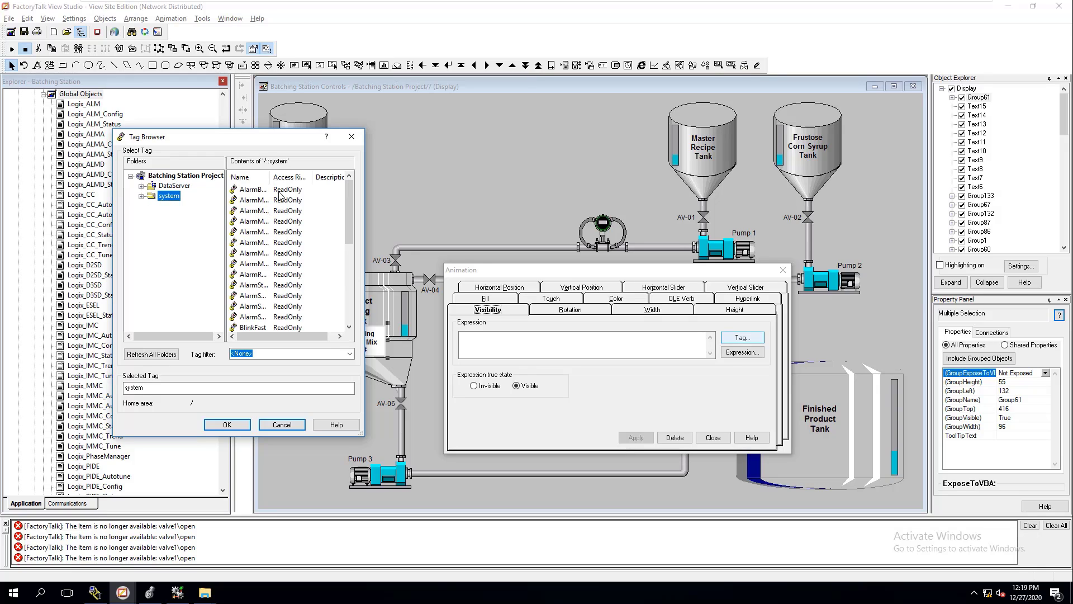
Set system\BlinkSlow as the visibility expression and apply the animation.
drag(348, 209, 347, 288)
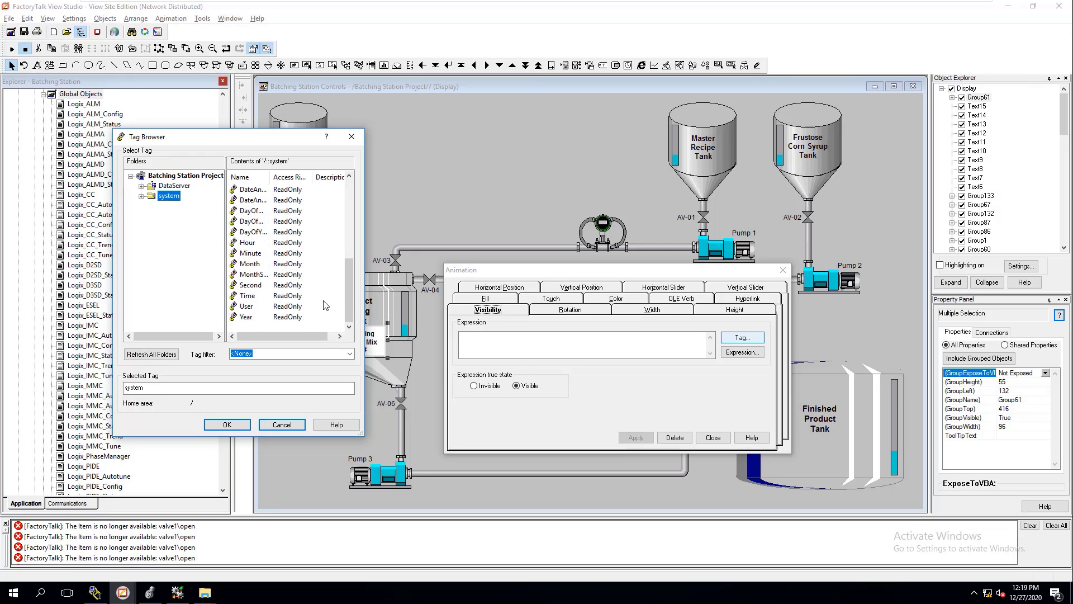
click(260, 287)
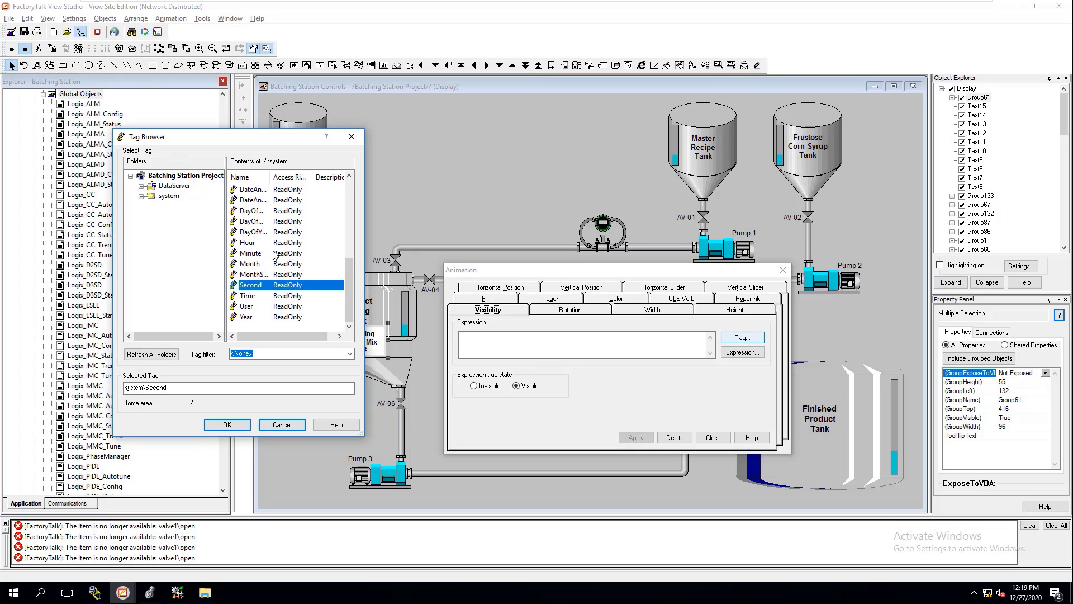
drag(350, 278, 351, 259)
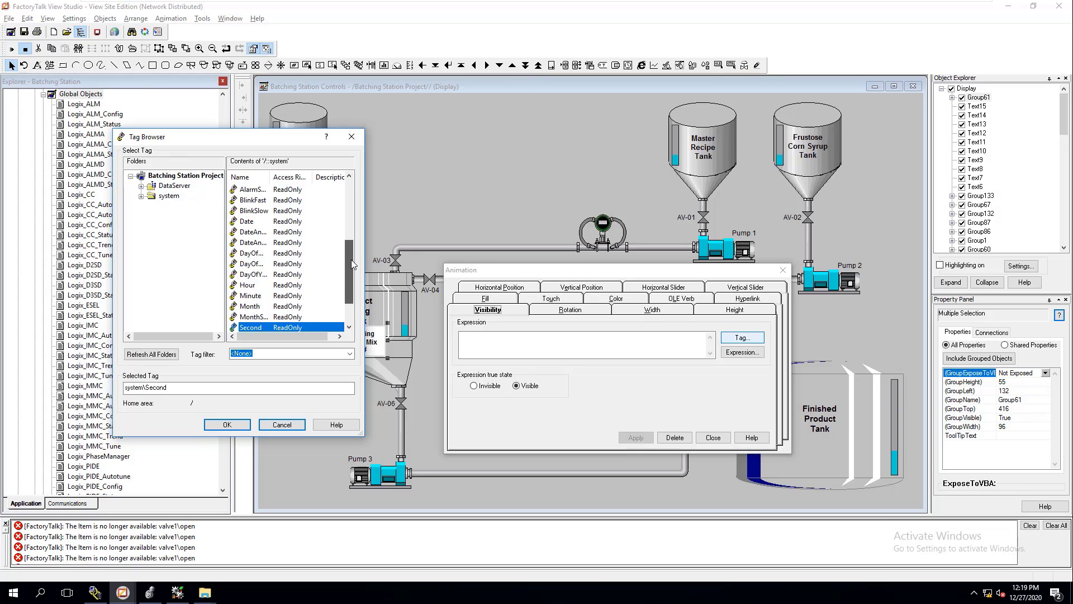
click(261, 211)
click(260, 201)
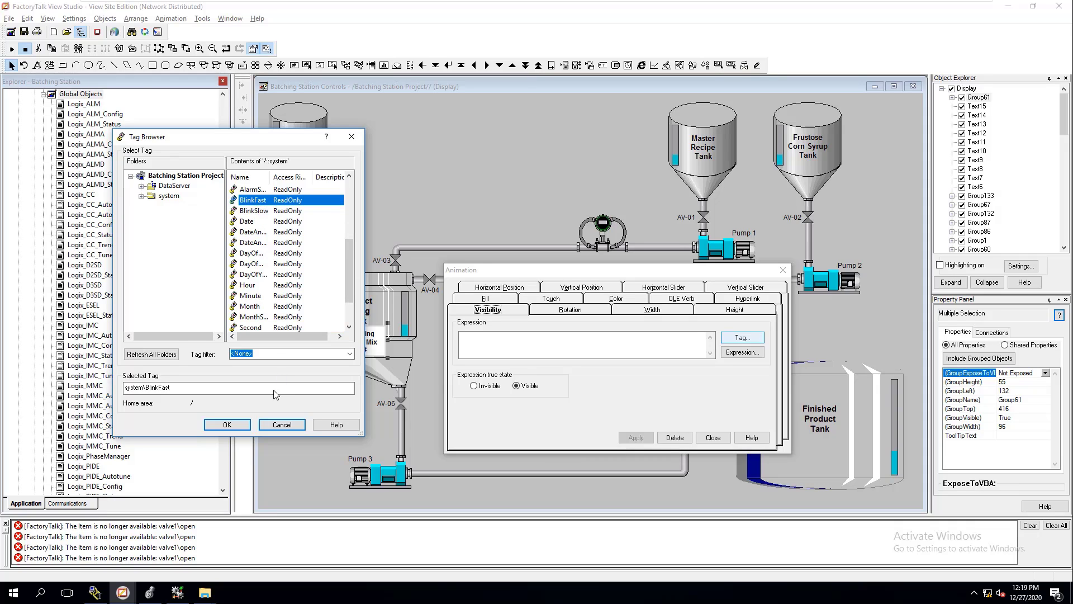
click(259, 211)
click(242, 428)
click(637, 438)
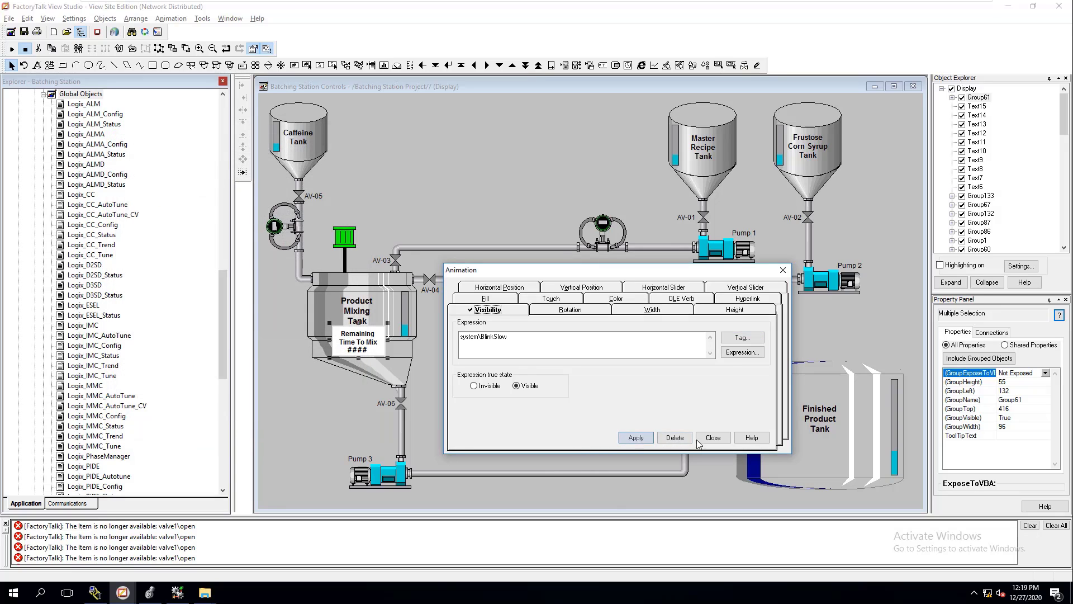
click(713, 437)
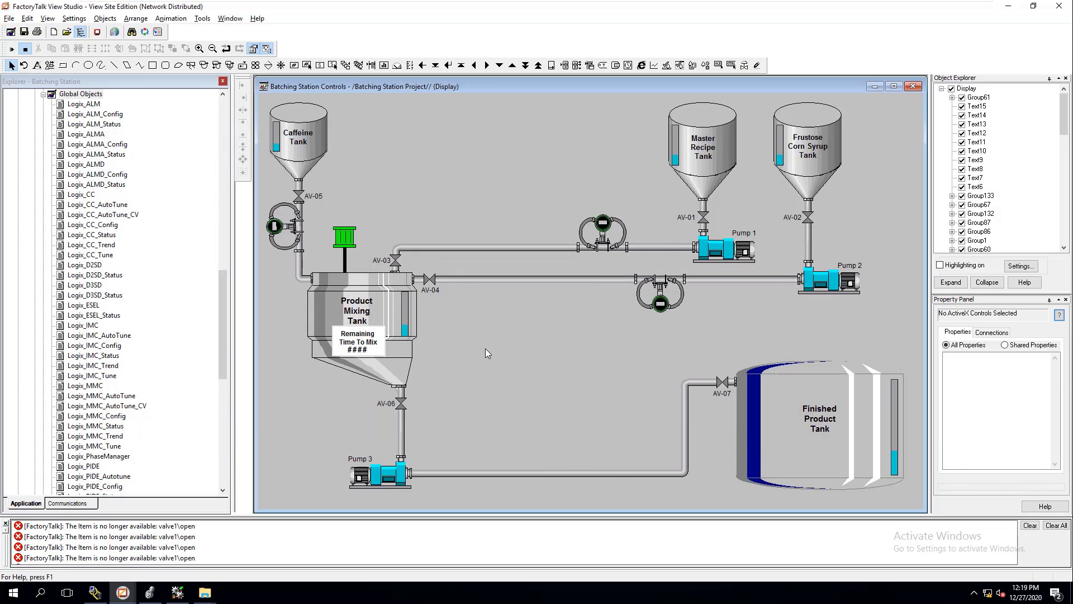
Move the Remaining Time To Mix group to open canvas right of the tank.
drag(370, 346, 506, 338)
right_click(503, 337)
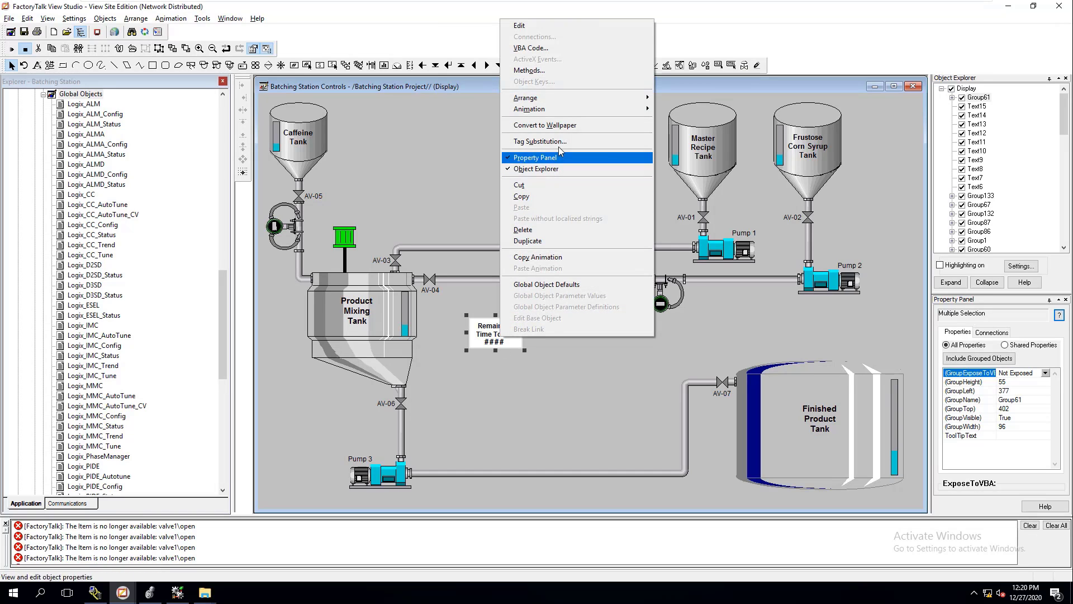
mouse_move(641, 113)
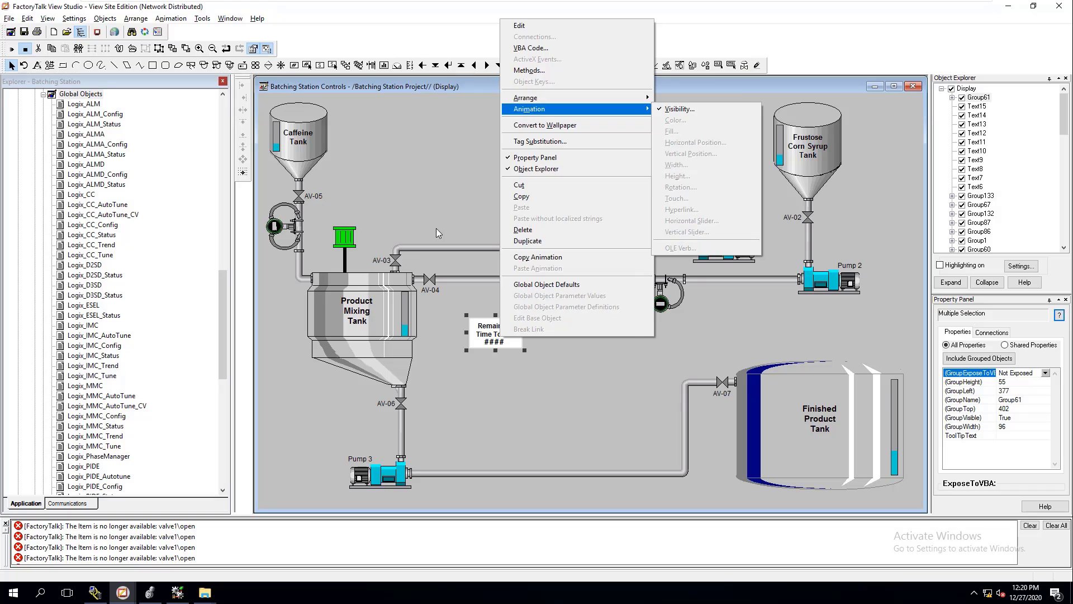
click(391, 227)
Test-run the Batching Station display twice, returning to edit mode each time.
click(11, 49)
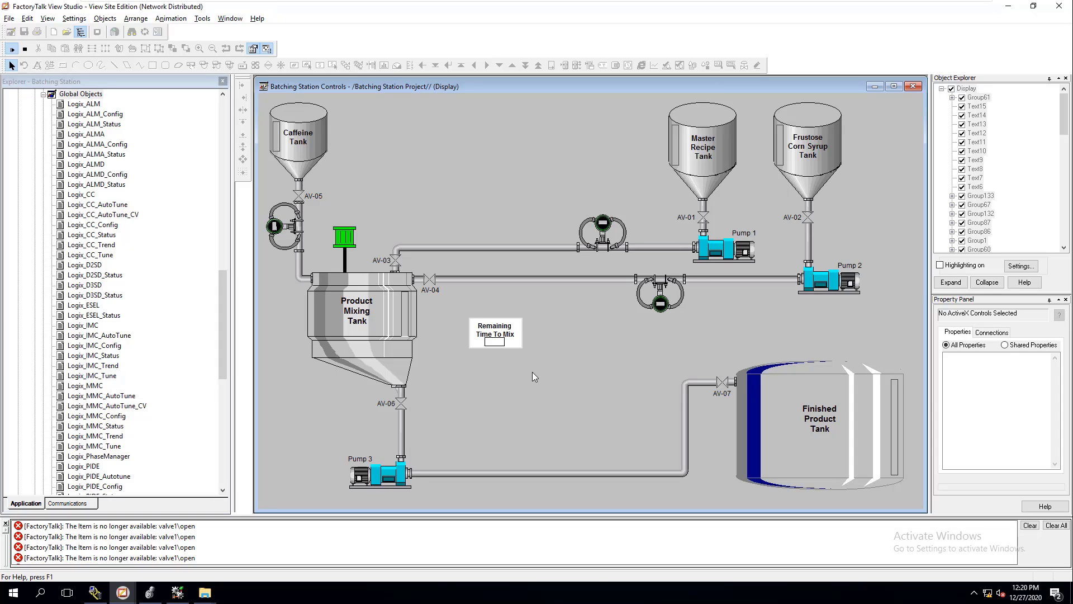
click(25, 49)
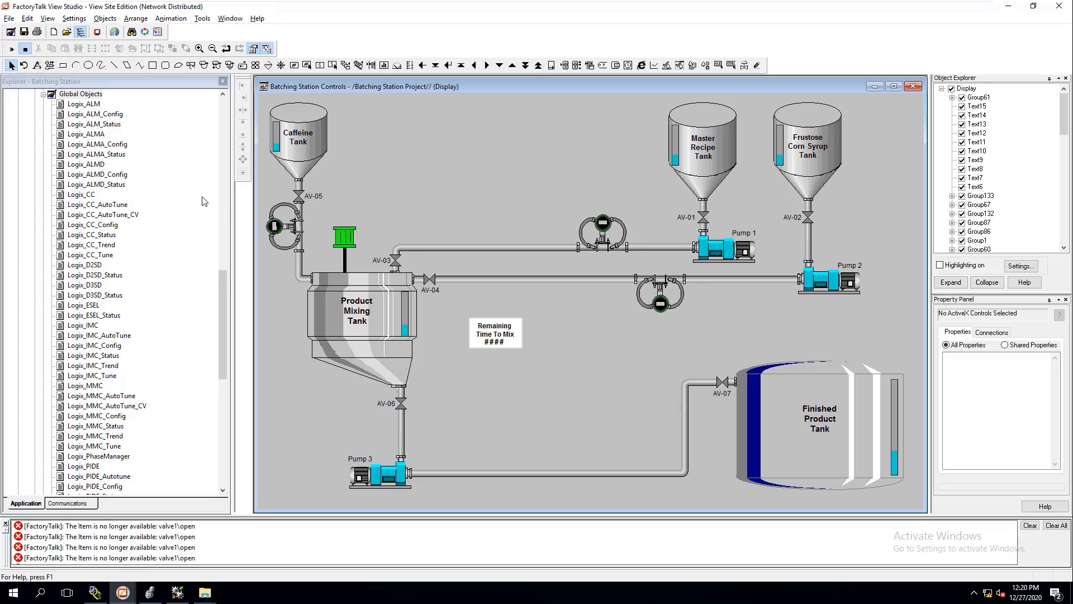
click(12, 49)
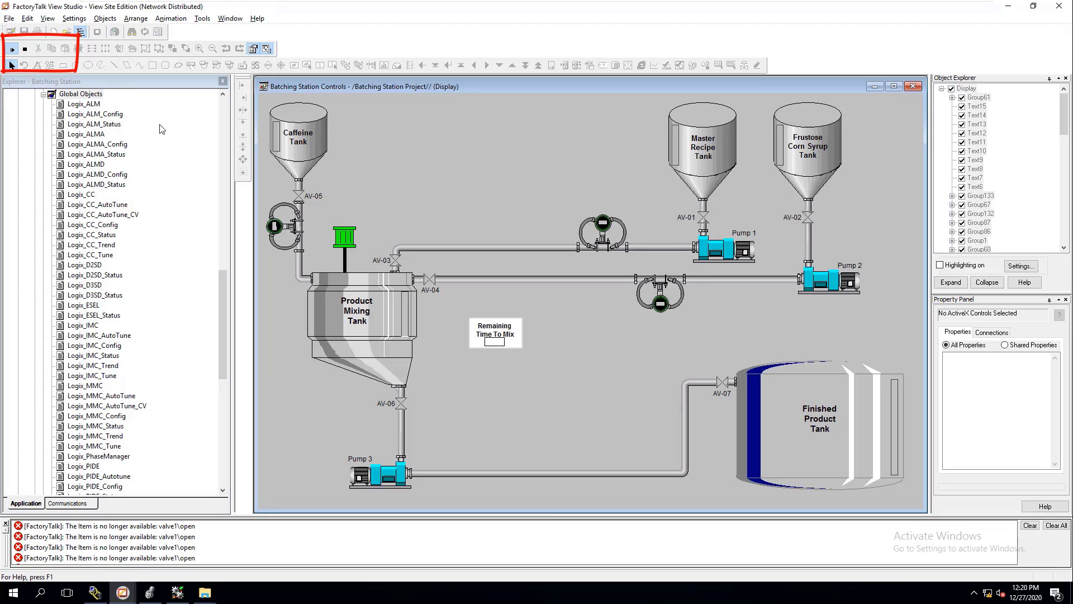
click(25, 49)
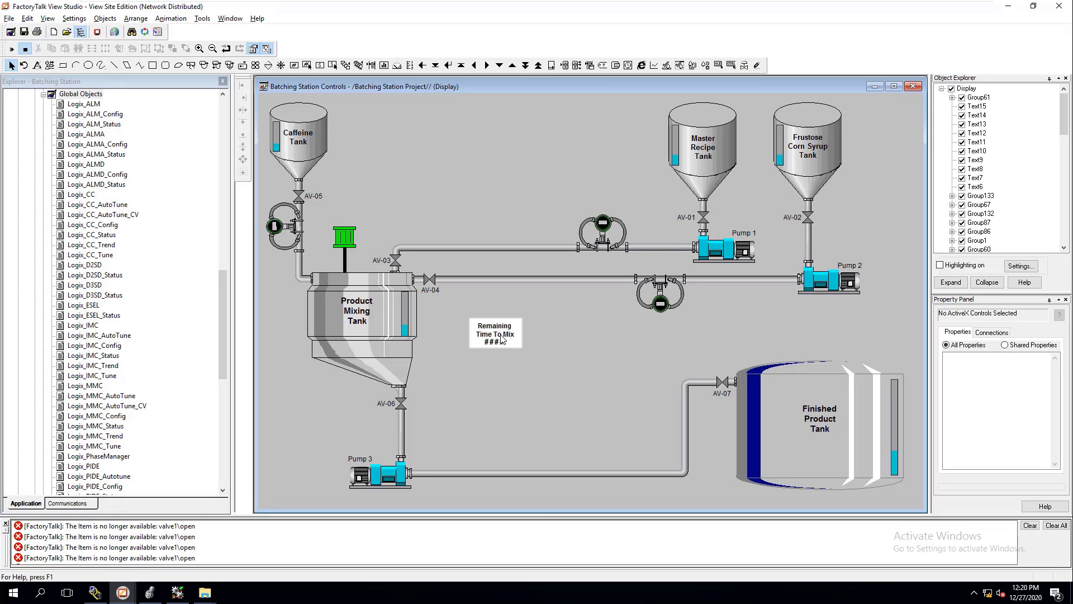
Clear the system\BlinkSlow expression from Group61's Visibility animation.
click(504, 334)
right_click(506, 332)
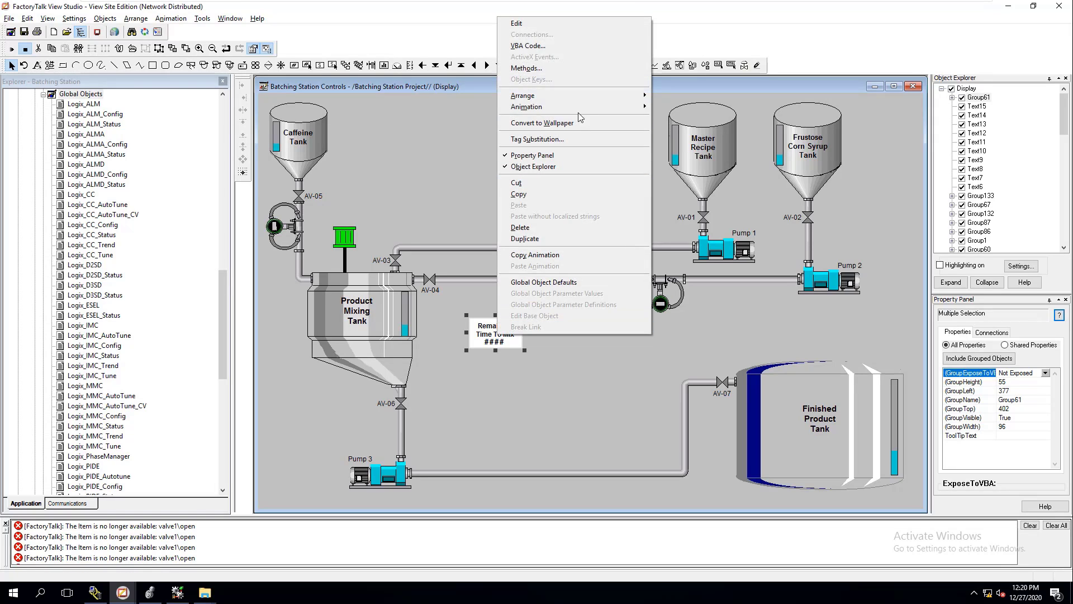
mouse_move(582, 107)
click(662, 109)
drag(584, 349, 455, 338)
key(BackSpace)
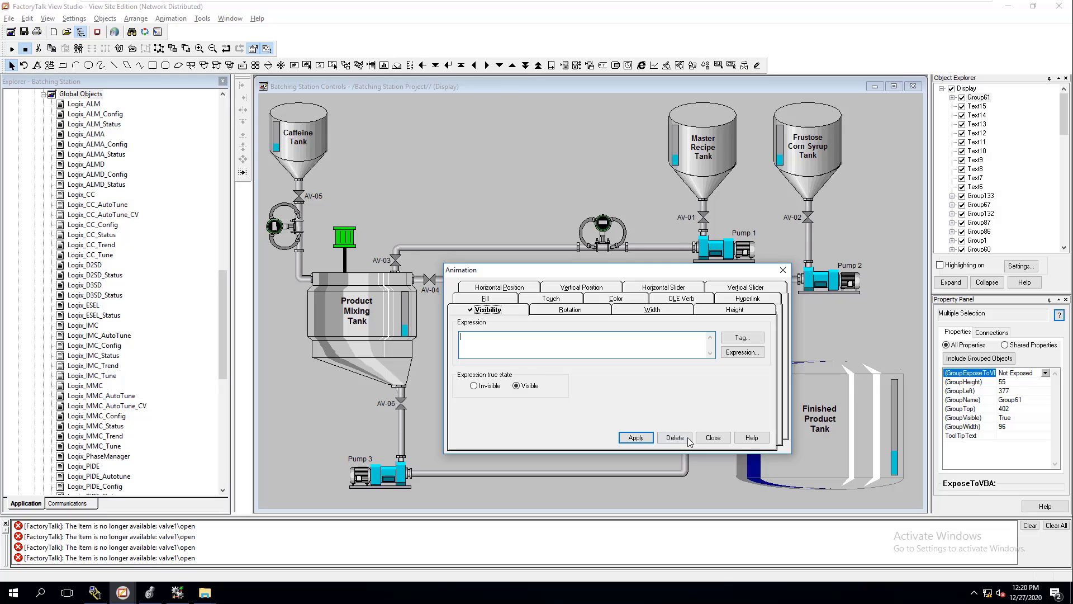
click(713, 438)
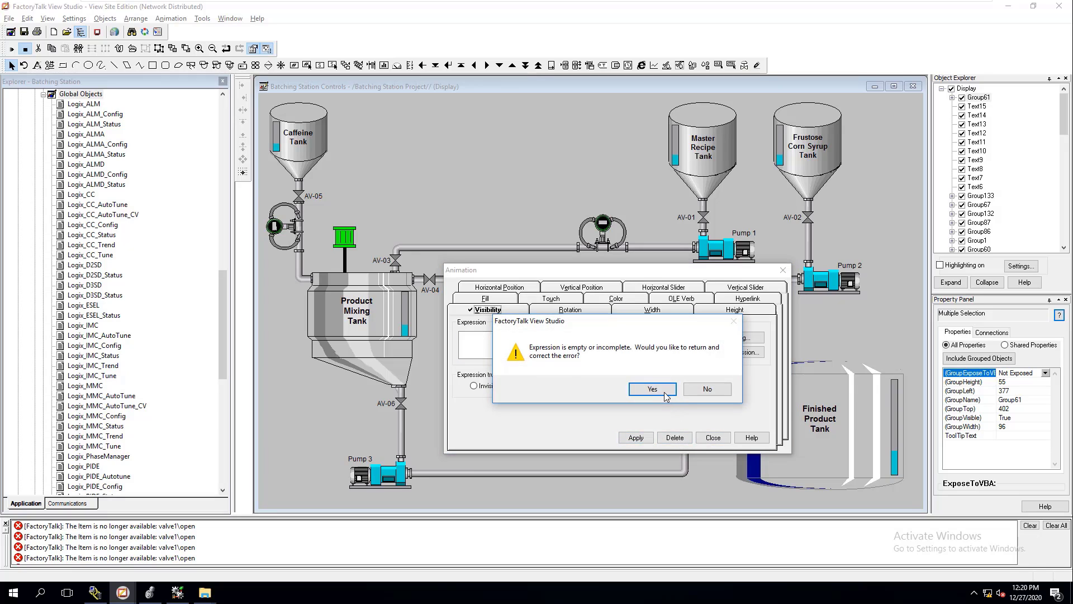
click(664, 393)
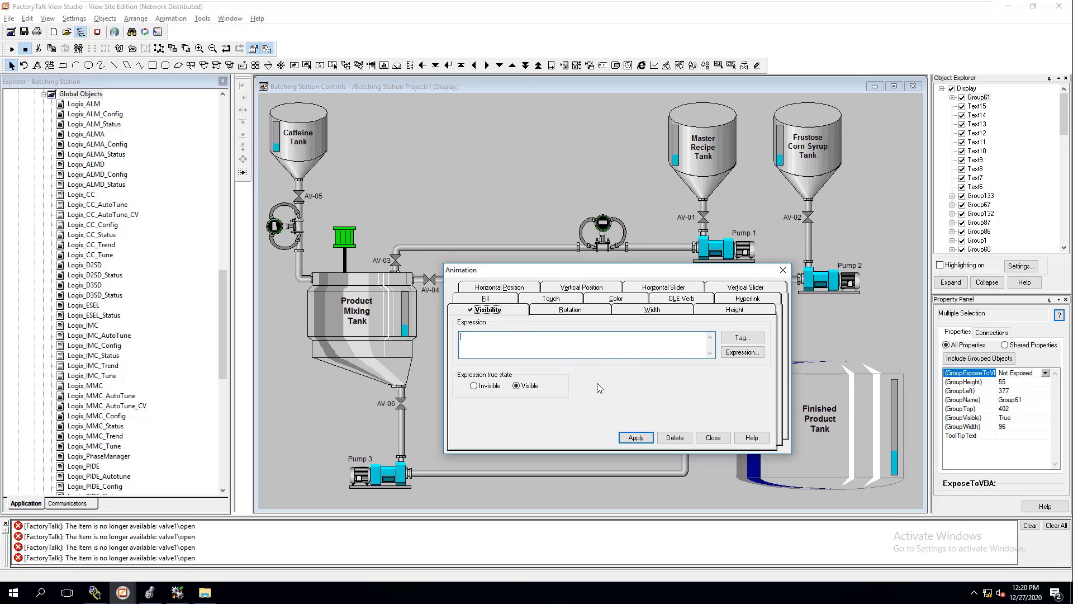
Delete the Visibility animation and move the group back onto the mixing tank.
click(667, 439)
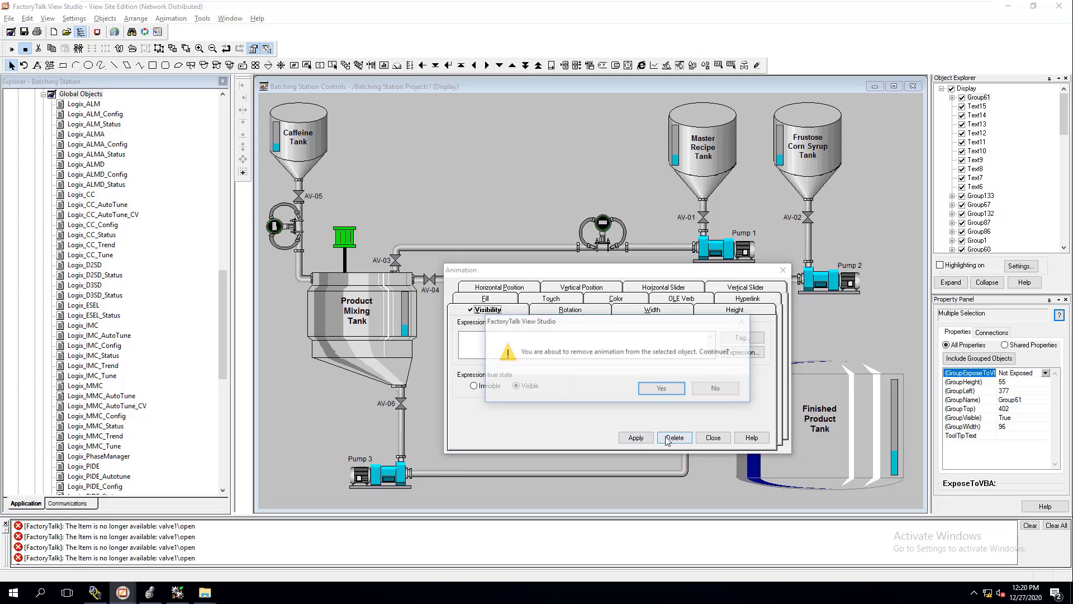
click(658, 391)
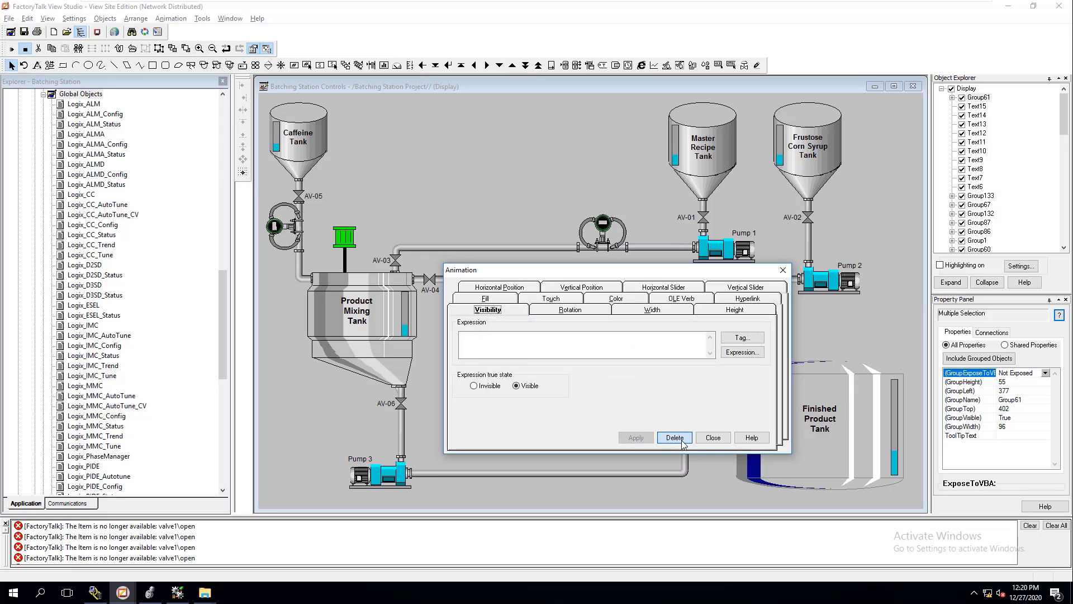
click(713, 438)
drag(502, 347, 369, 345)
click(478, 343)
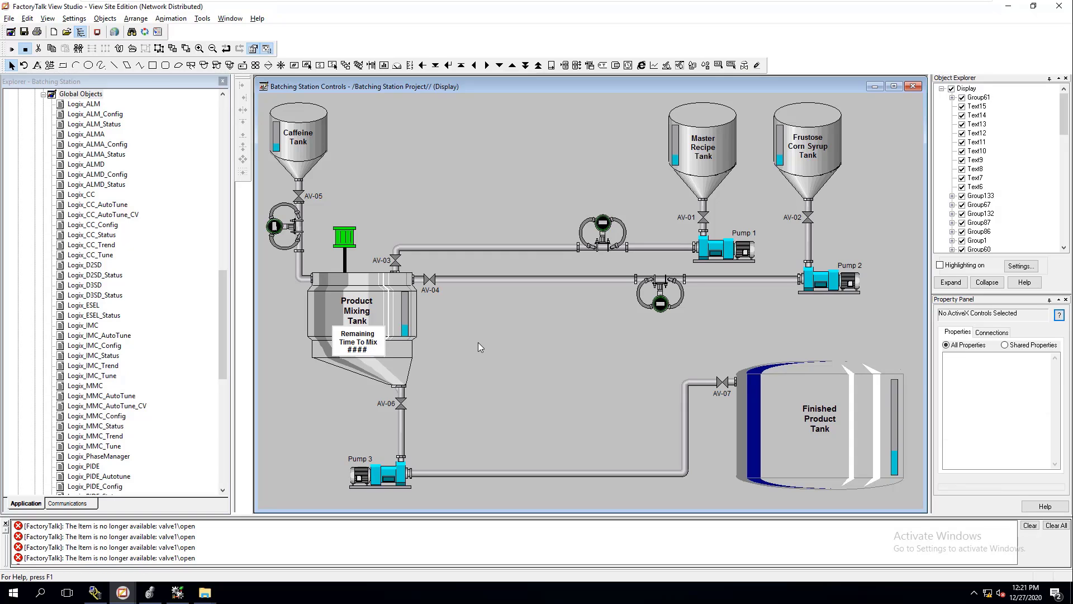
click(369, 350)
right_click(369, 350)
mouse_move(491, 122)
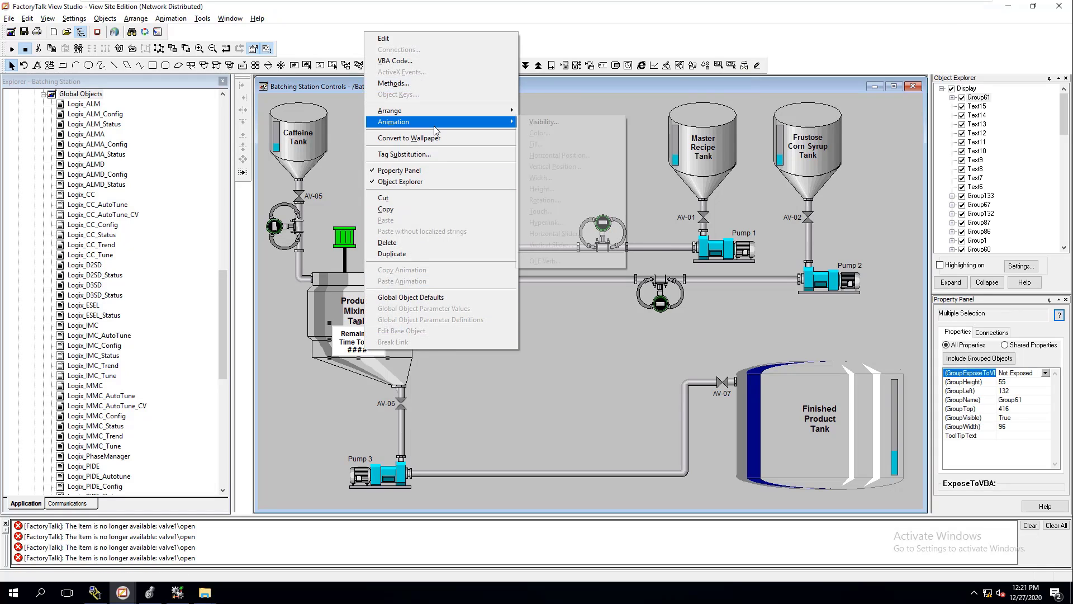
click(607, 408)
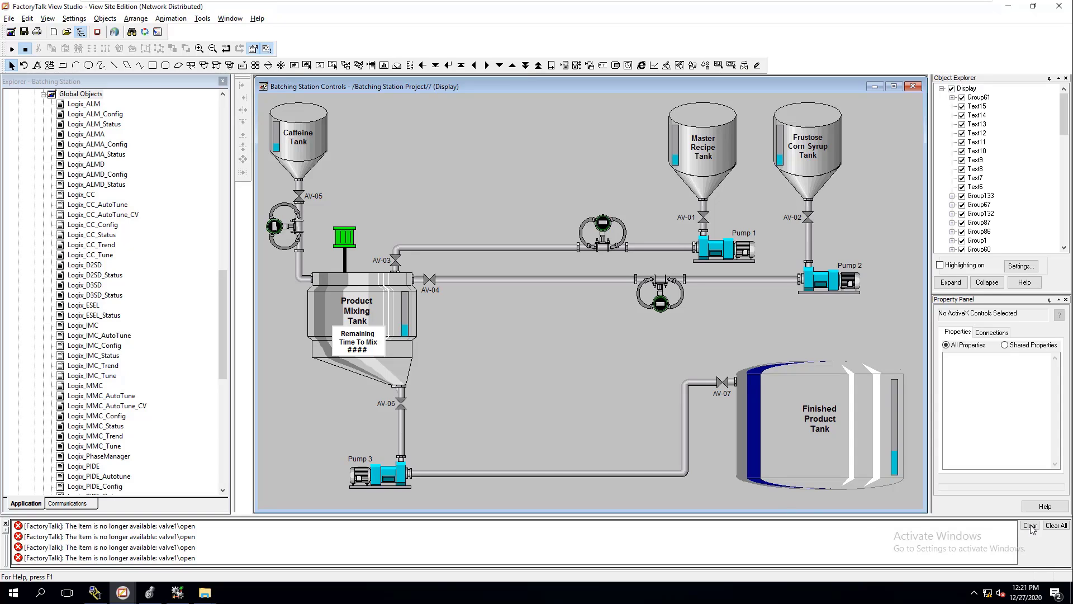
Clear the diagnostics error list and leave Group61 deselected inside the mixing tank.
click(1058, 528)
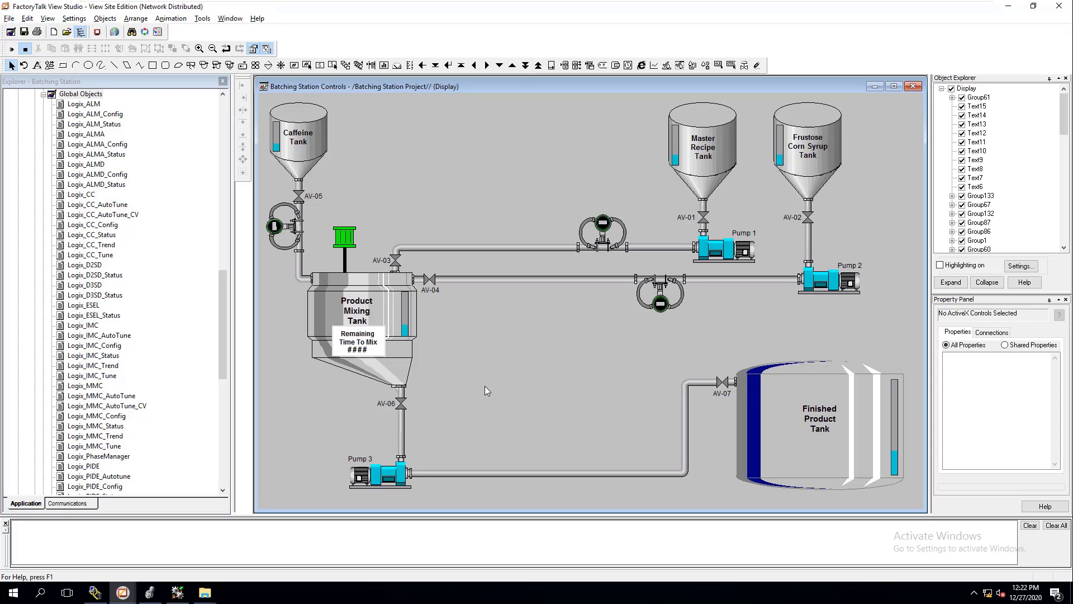
click(373, 342)
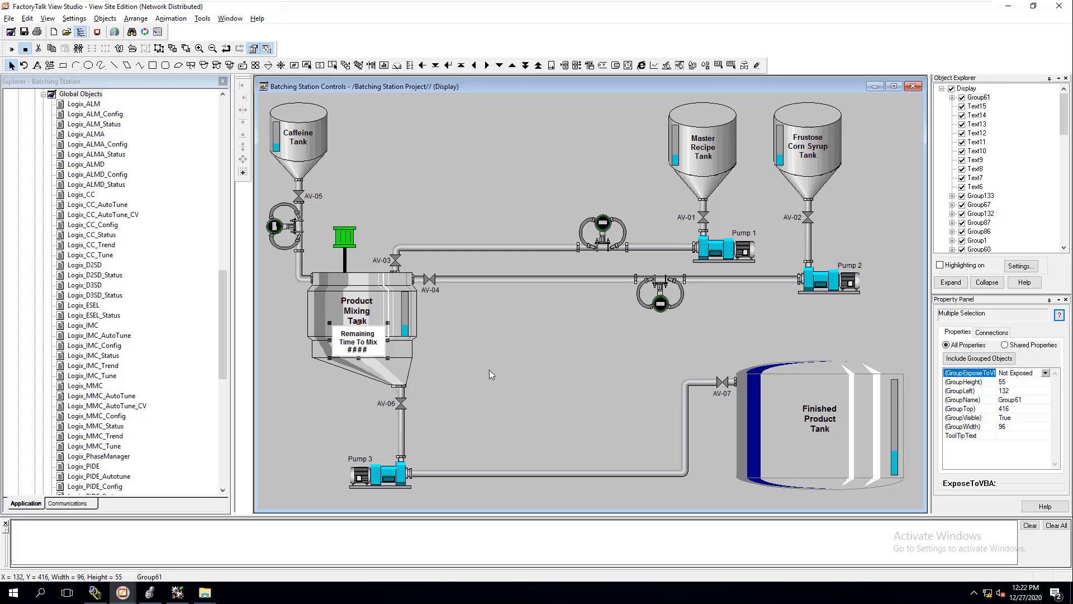
click(510, 343)
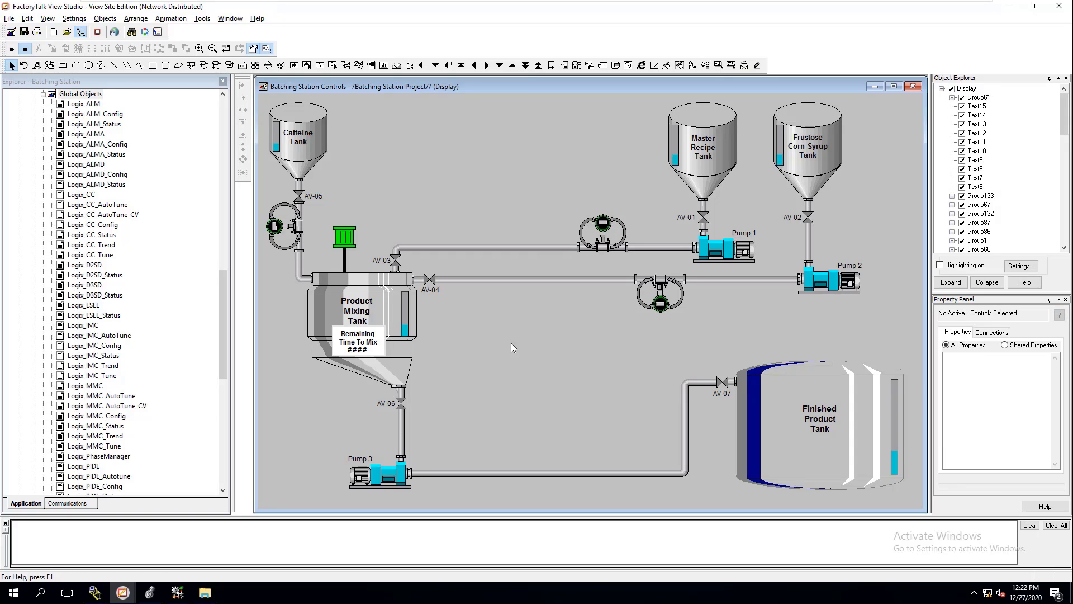